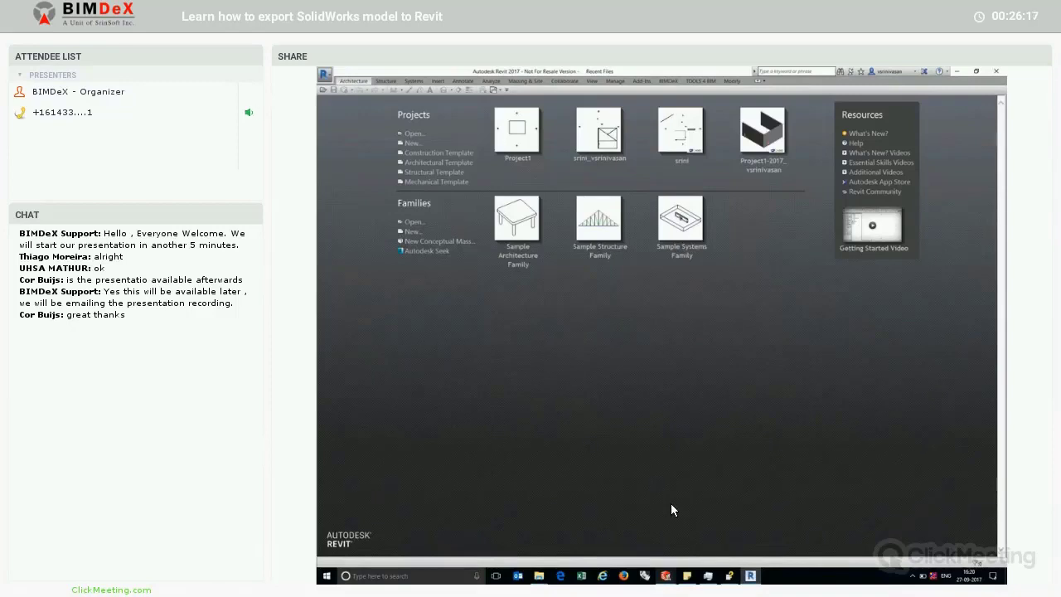
Switch to SolidWorks and select the top-level Generator Room assembly node in the FeatureManager tree
{"action": "key", "text": "super+8"}
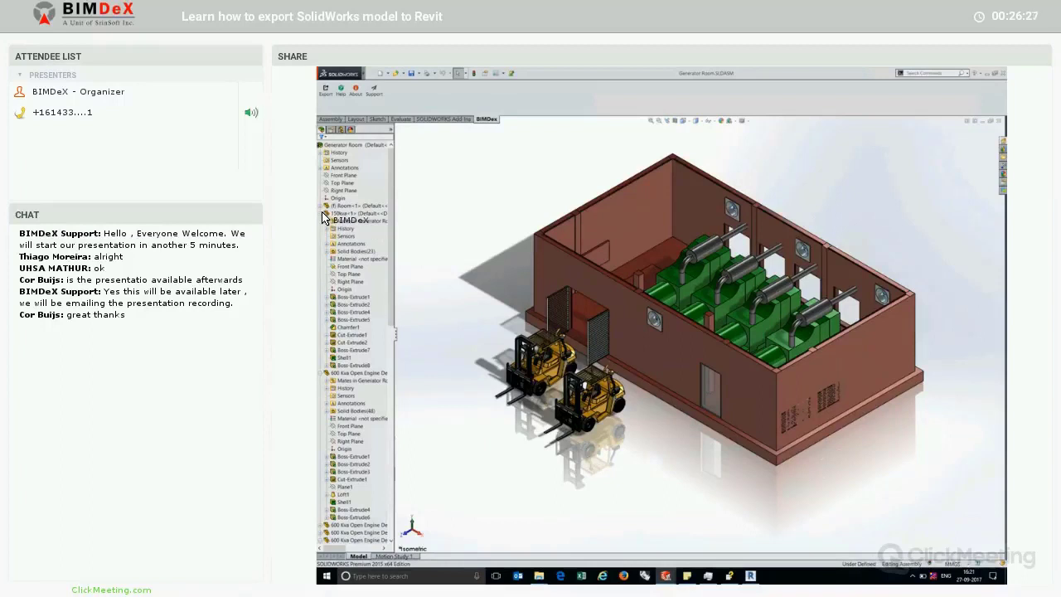
{"action": "left_click", "coordinate": [354, 251]}
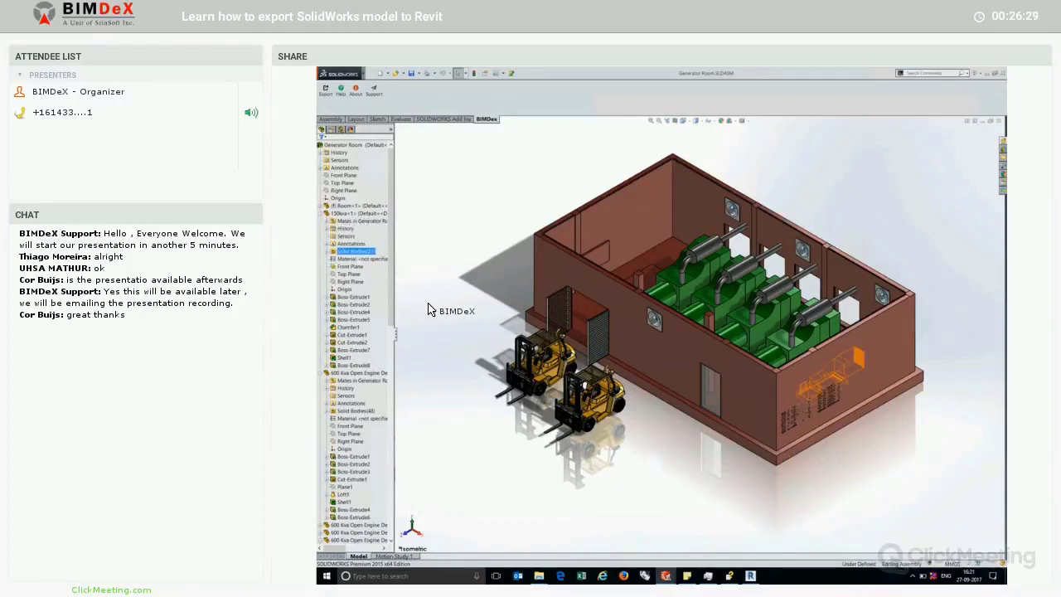
{"action": "key", "text": "Up"}
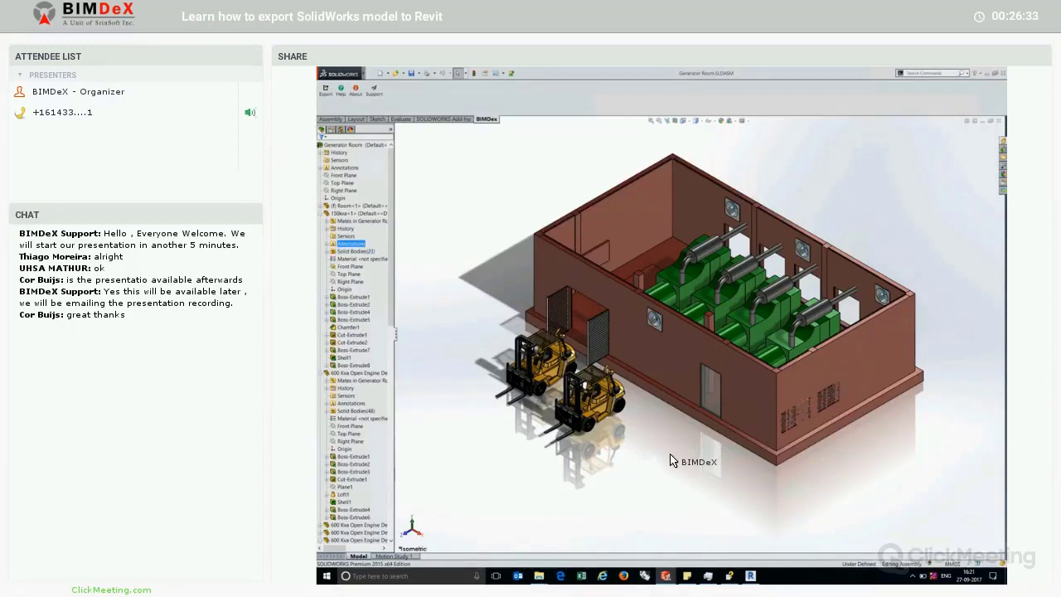
{"action": "key", "text": "Up"}
{"action": "key", "text": "Up"}
{"action": "key", "text": "Up"}
{"action": "key", "text": "Up"}
{"action": "key", "text": "Home"}
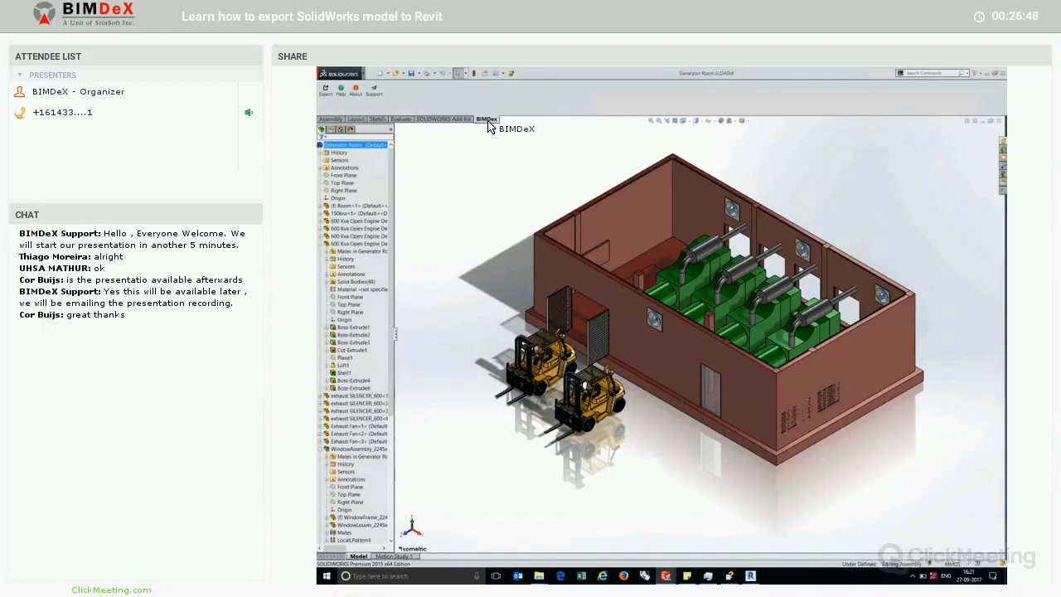
Start a BIMDeX BXF export using the Without forklift configuration and the Default UCS
{"action": "left_click", "coordinate": [325, 96]}
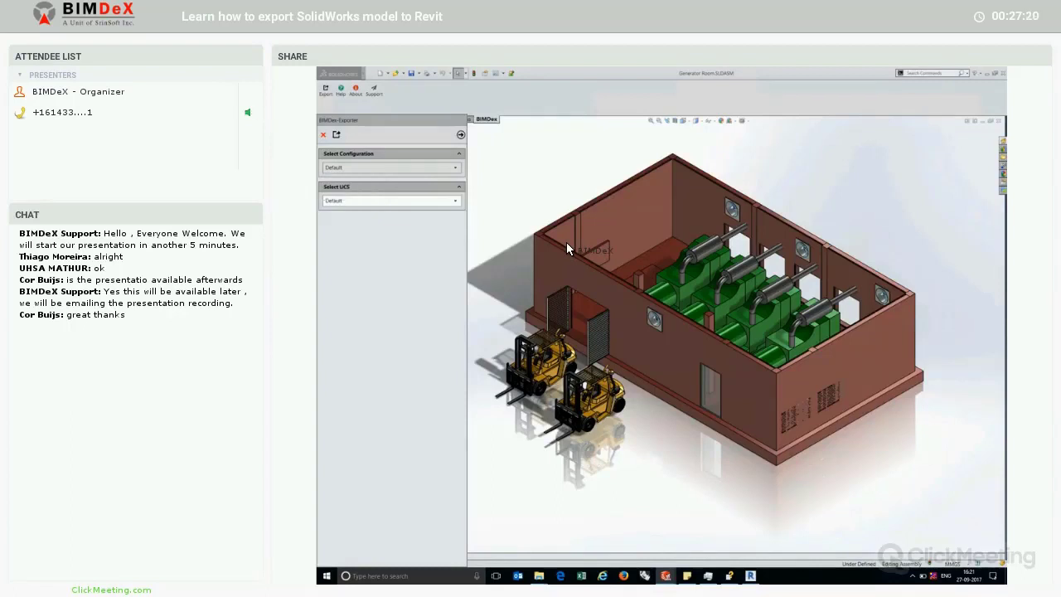
{"action": "left_click", "coordinate": [435, 169]}
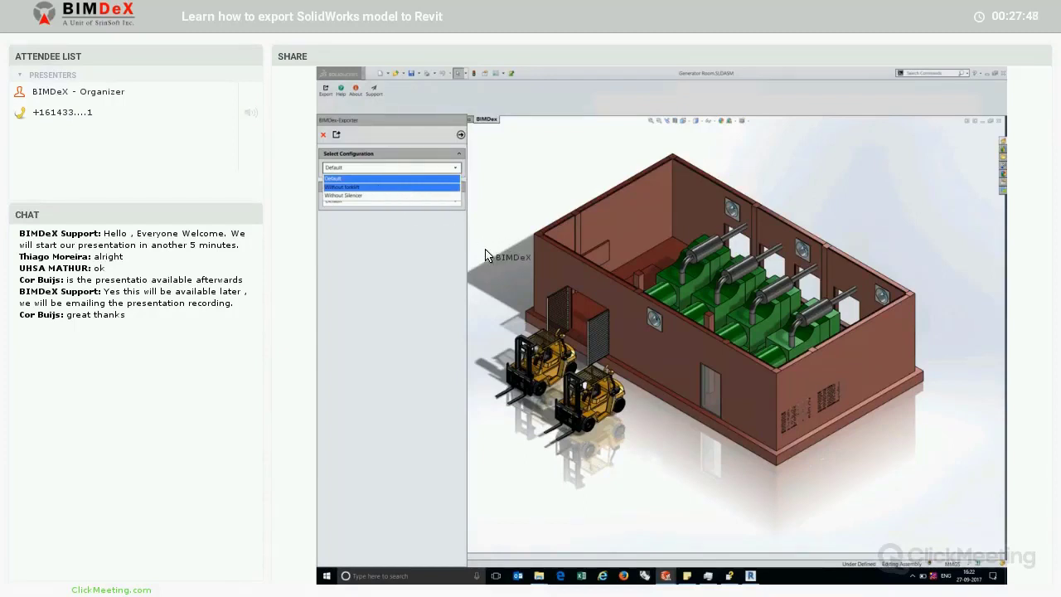
{"action": "left_click", "coordinate": [425, 222]}
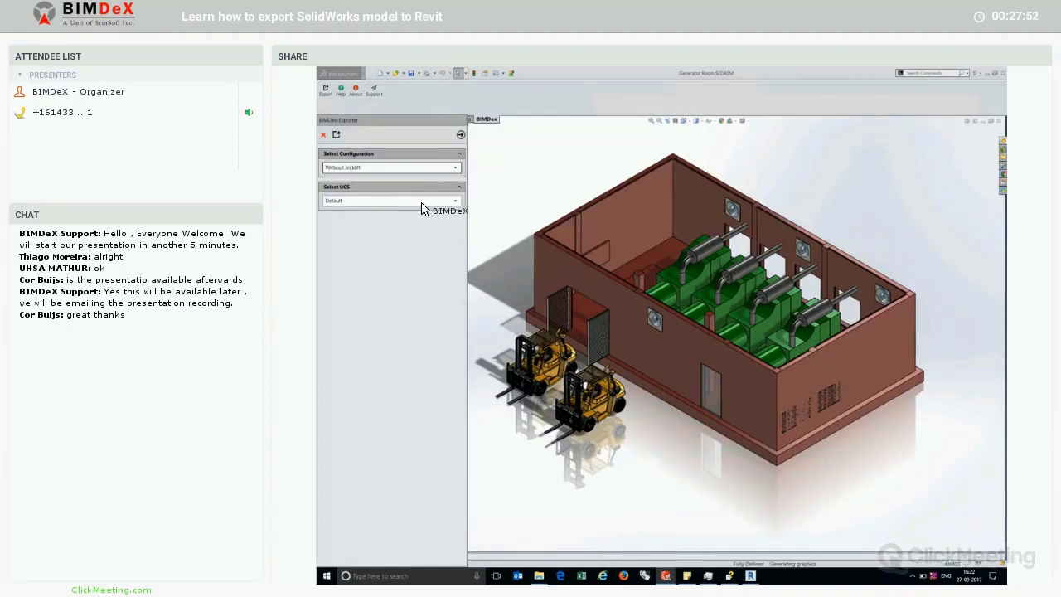
{"action": "left_click", "coordinate": [422, 202]}
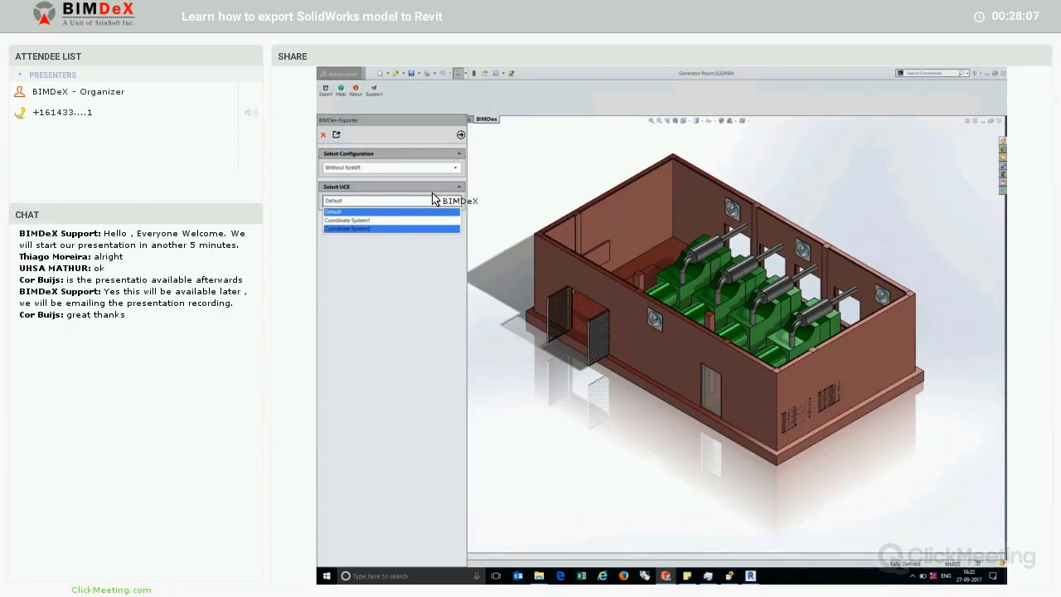
{"action": "left_click", "coordinate": [461, 138]}
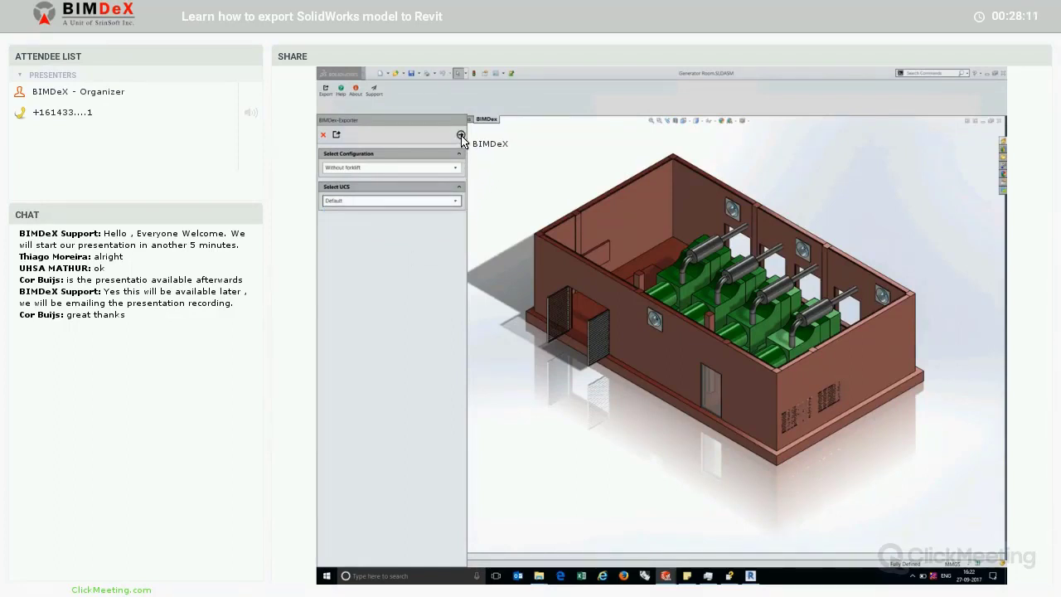
Enable Remove Features, expand Include by View, and advance to the component table
{"action": "left_click", "coordinate": [461, 136]}
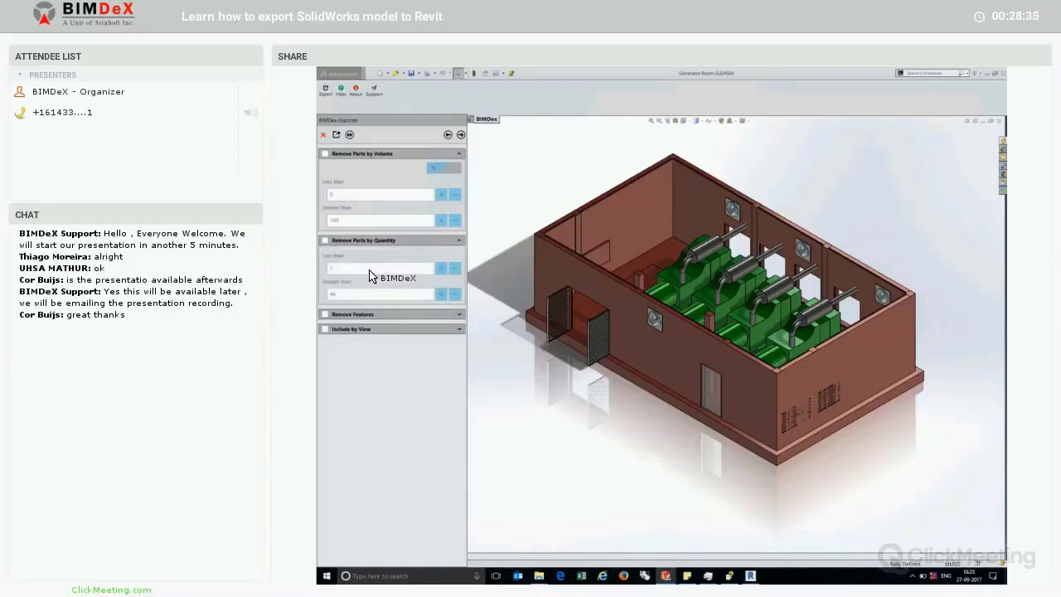
{"action": "left_click", "coordinate": [369, 316]}
{"action": "left_click", "coordinate": [381, 328]}
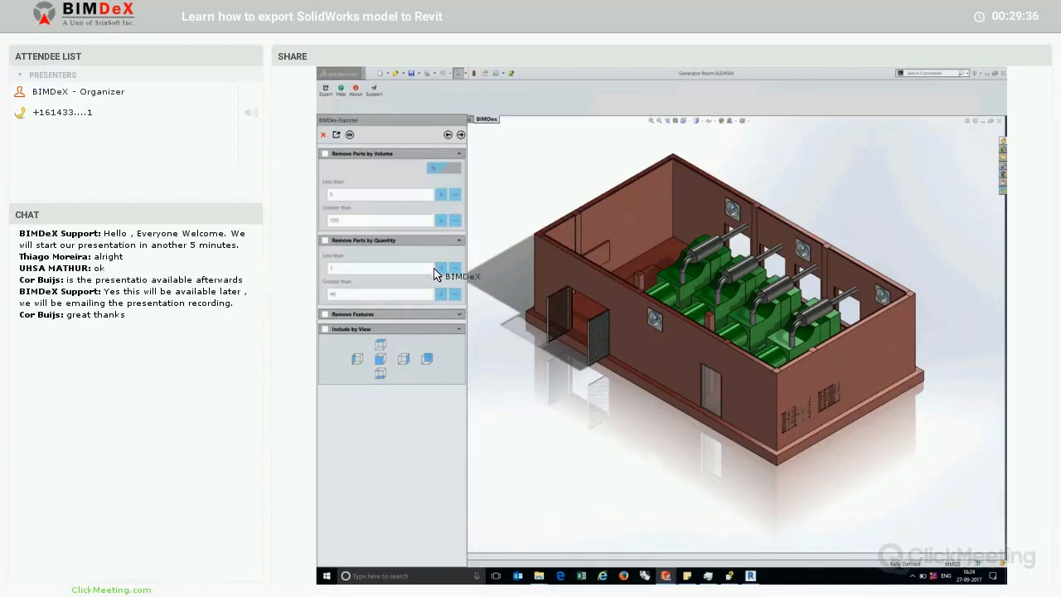
{"action": "left_click", "coordinate": [461, 135]}
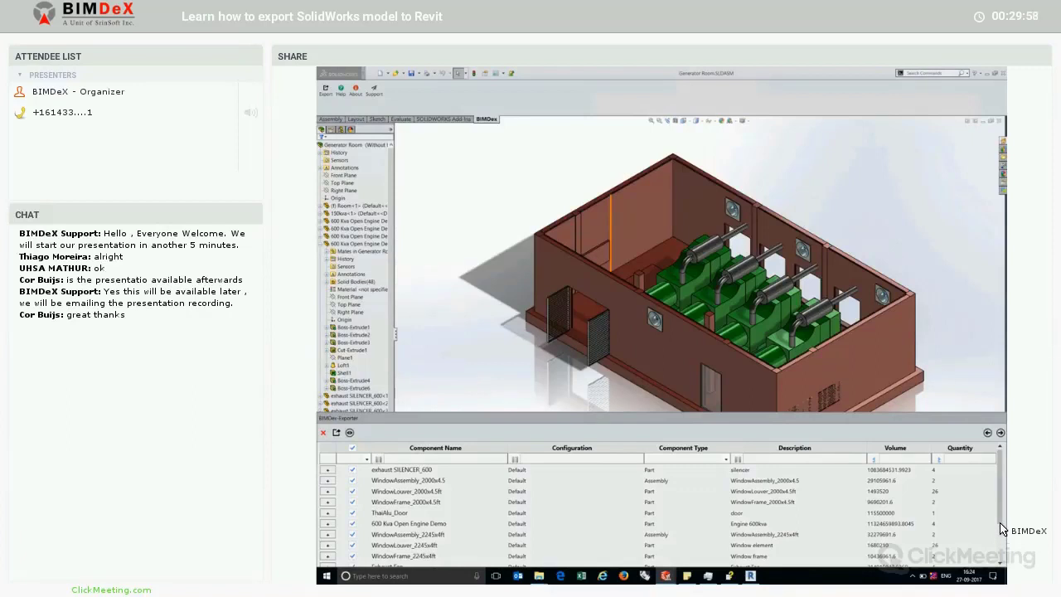
Filter components by 'engine' and 'silen', toggling inclusion of the 600 Kva engine and exhaust silencer
{"action": "scroll", "coordinate": [888, 517], "scroll_direction": "down", "scroll_amount": 2}
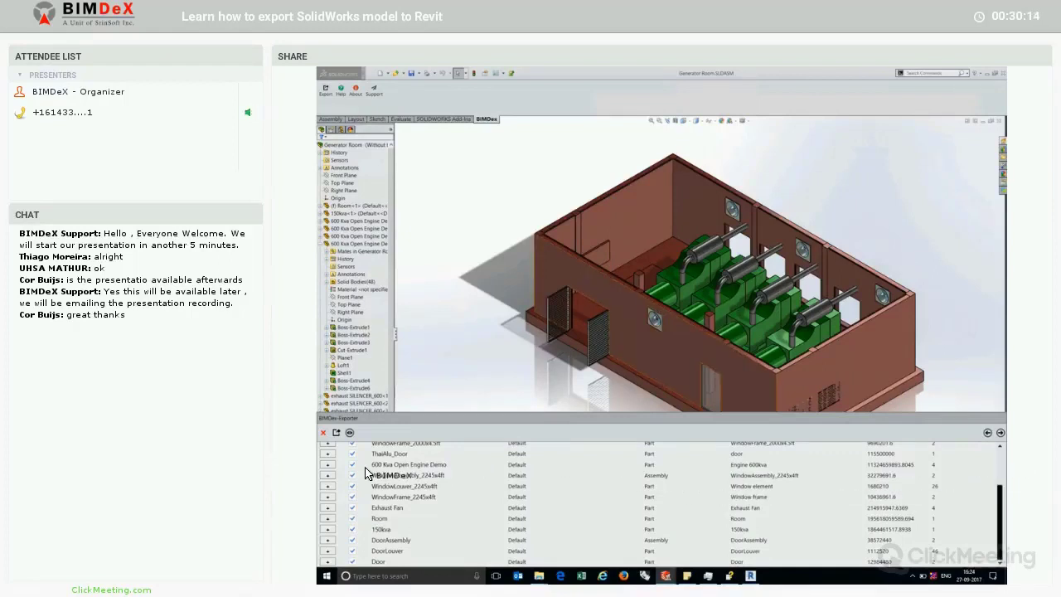
{"action": "scroll", "coordinate": [357, 485], "scroll_direction": "up", "scroll_amount": 3}
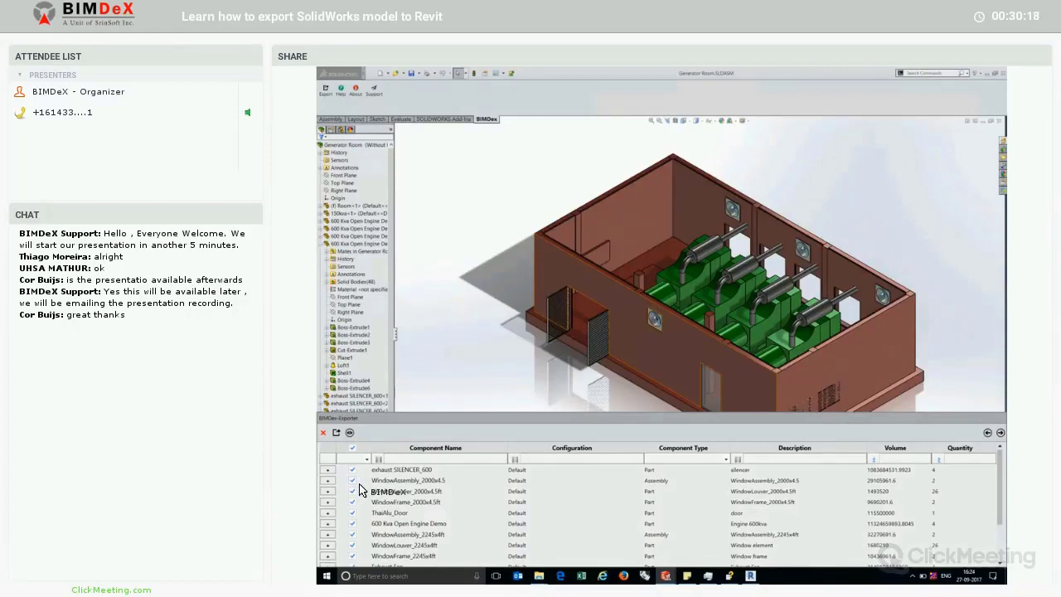
{"action": "left_click", "coordinate": [764, 458]}
{"action": "type", "text": "engine"}
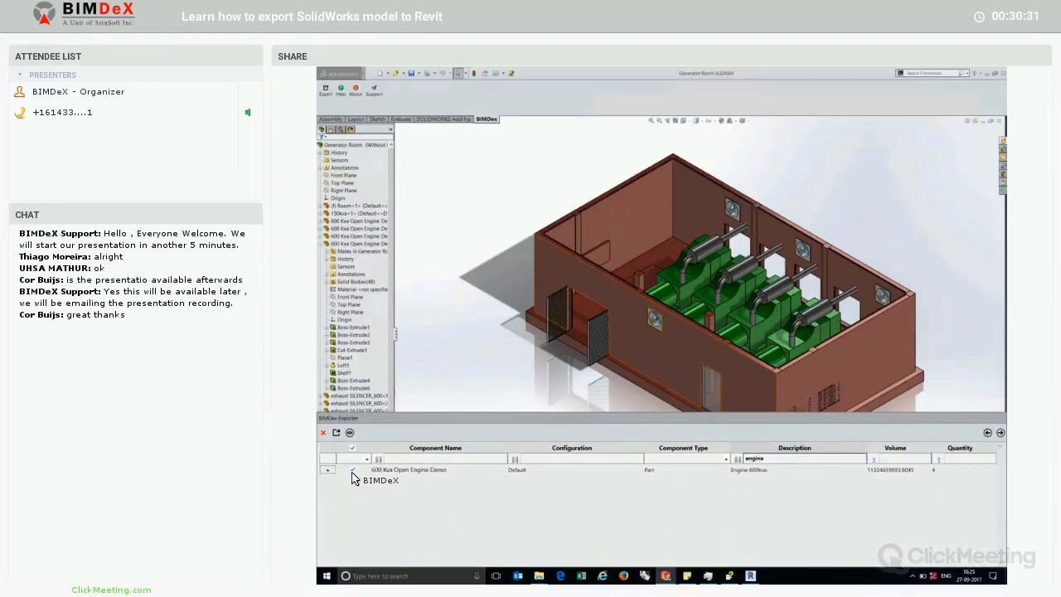
{"action": "left_click", "coordinate": [352, 469]}
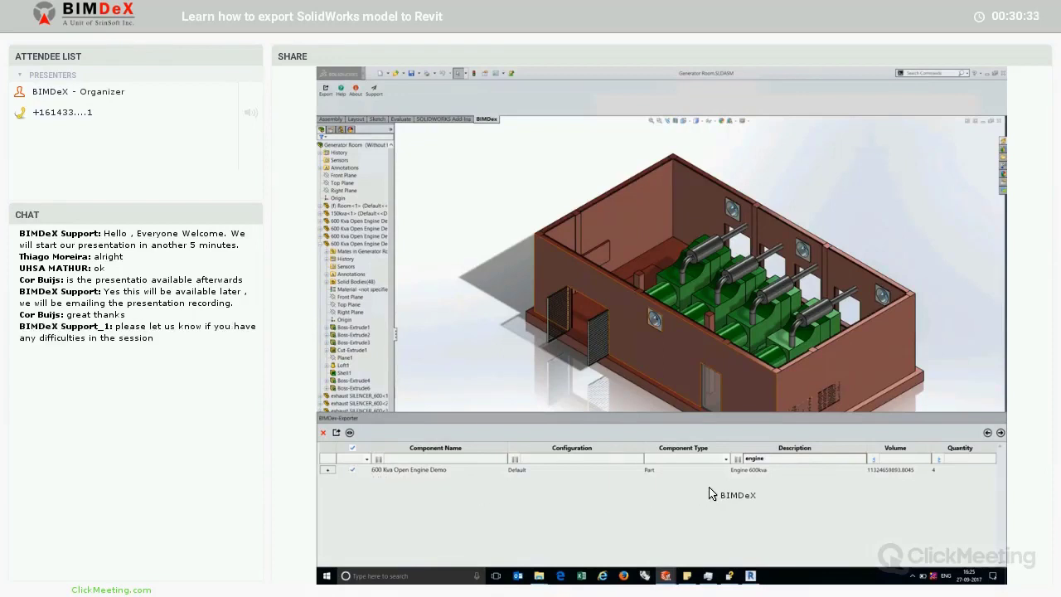
{"action": "left_click", "coordinate": [754, 468]}
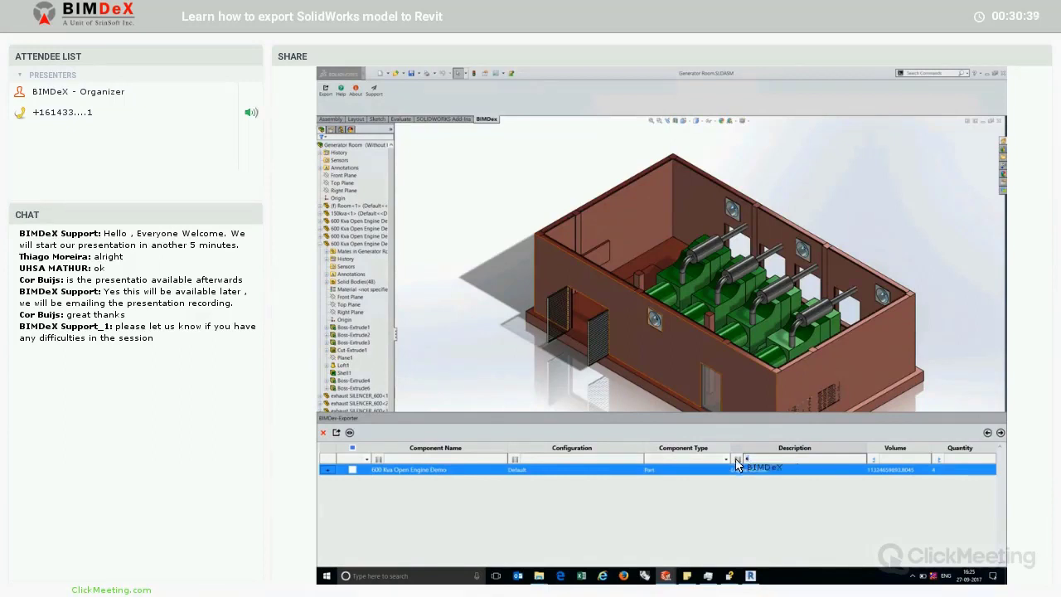
{"action": "type", "text": "sile"}
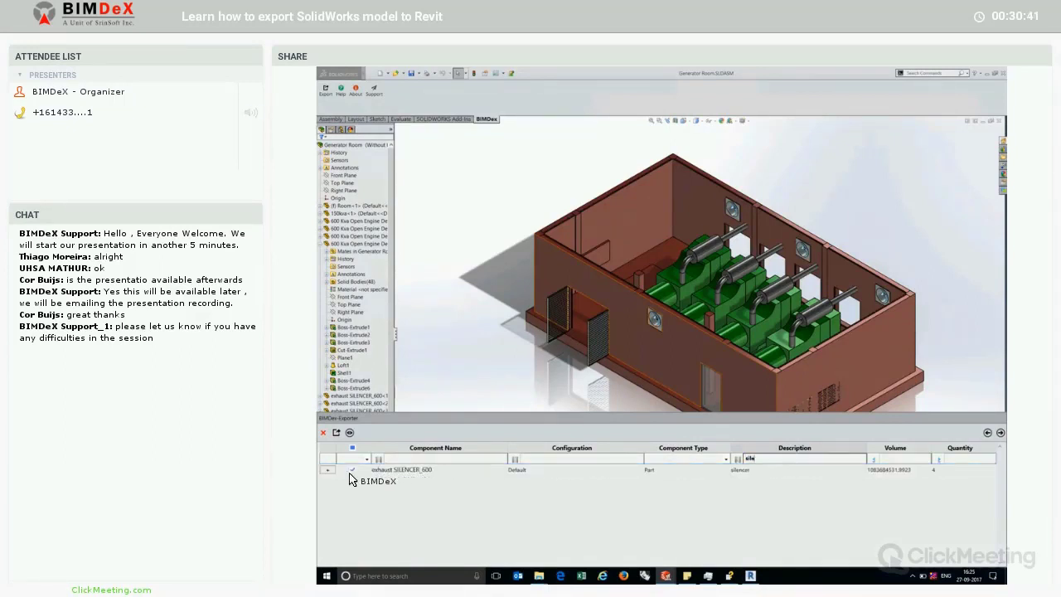
{"action": "type", "text": "n"}
{"action": "left_click", "coordinate": [352, 469]}
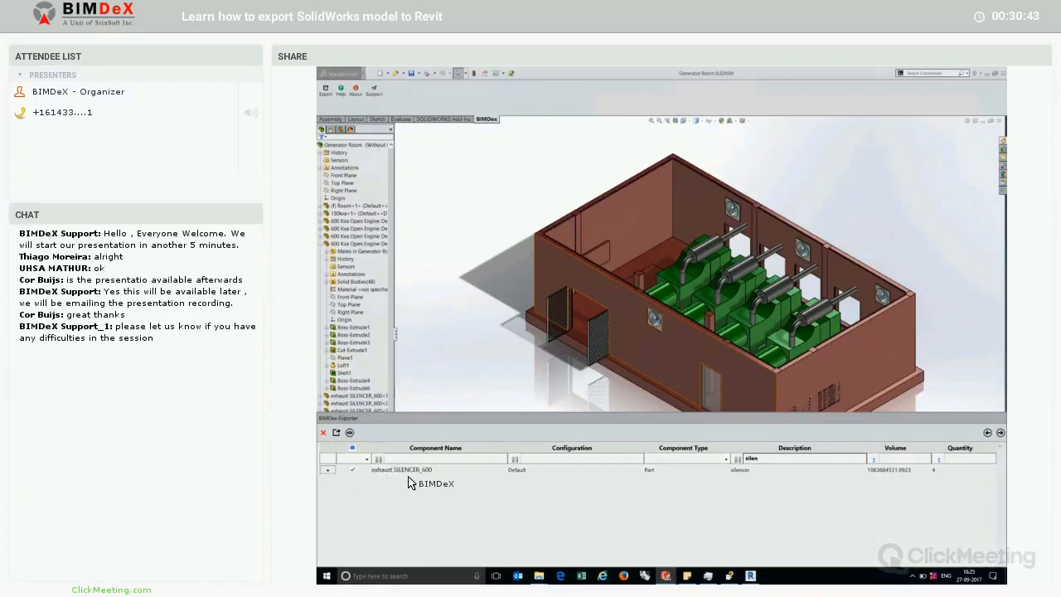
{"action": "left_click", "coordinate": [750, 468]}
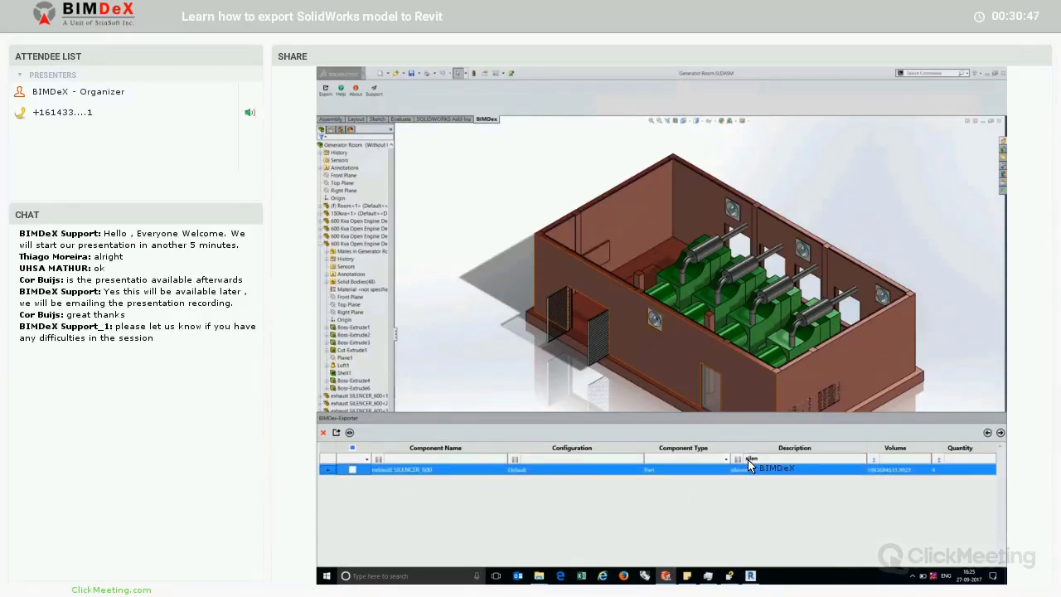
Filter by 'fan' to show the Exhaust Fan, then clear the filter and generate the export preview
{"action": "double_click", "coordinate": [749, 460]}
{"action": "type", "text": "f"}
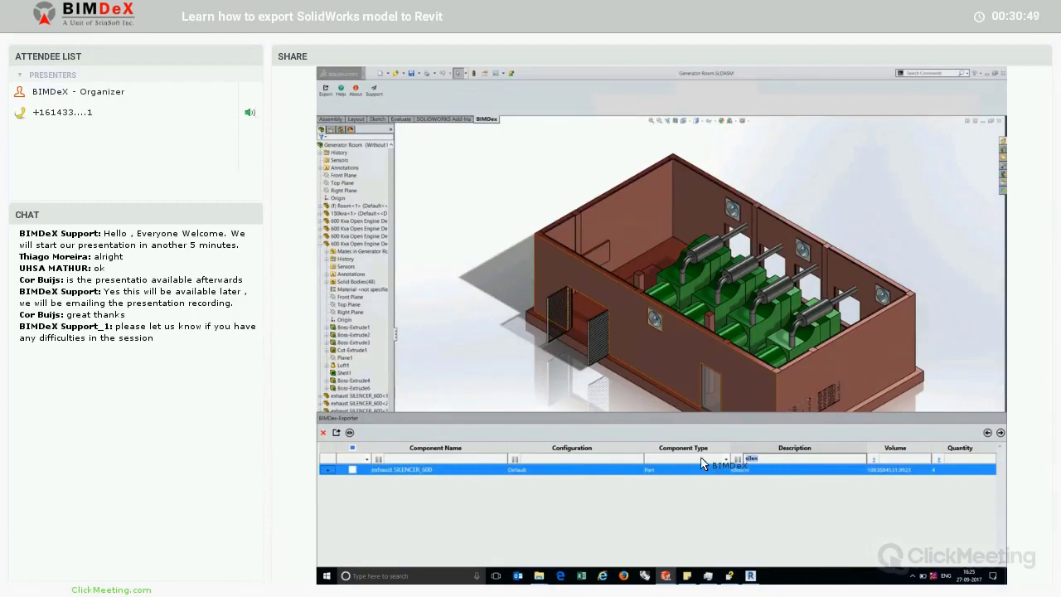
{"action": "type", "text": "an"}
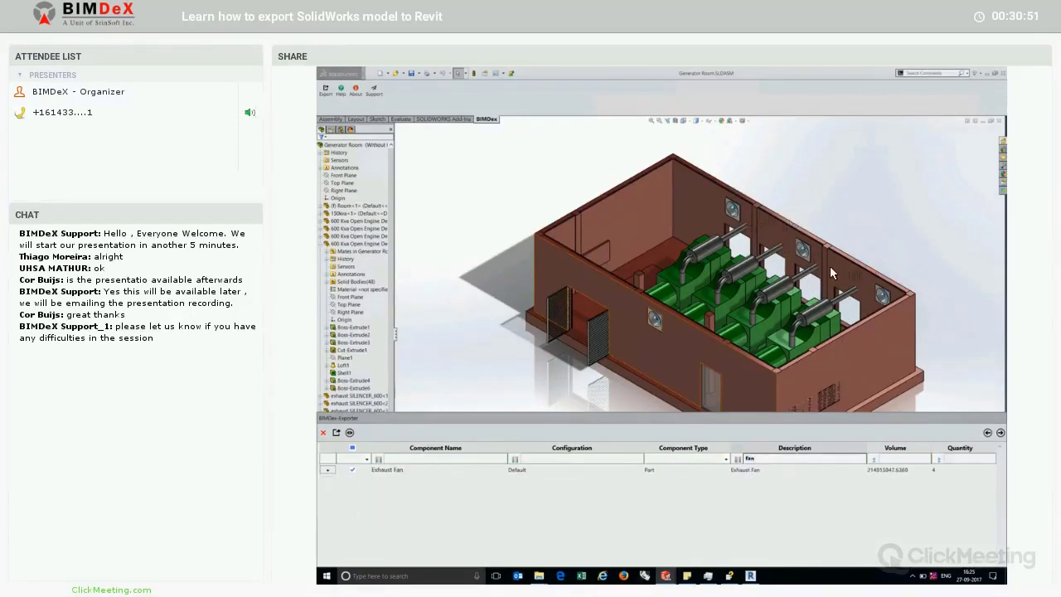
{"action": "left_click", "coordinate": [365, 471]}
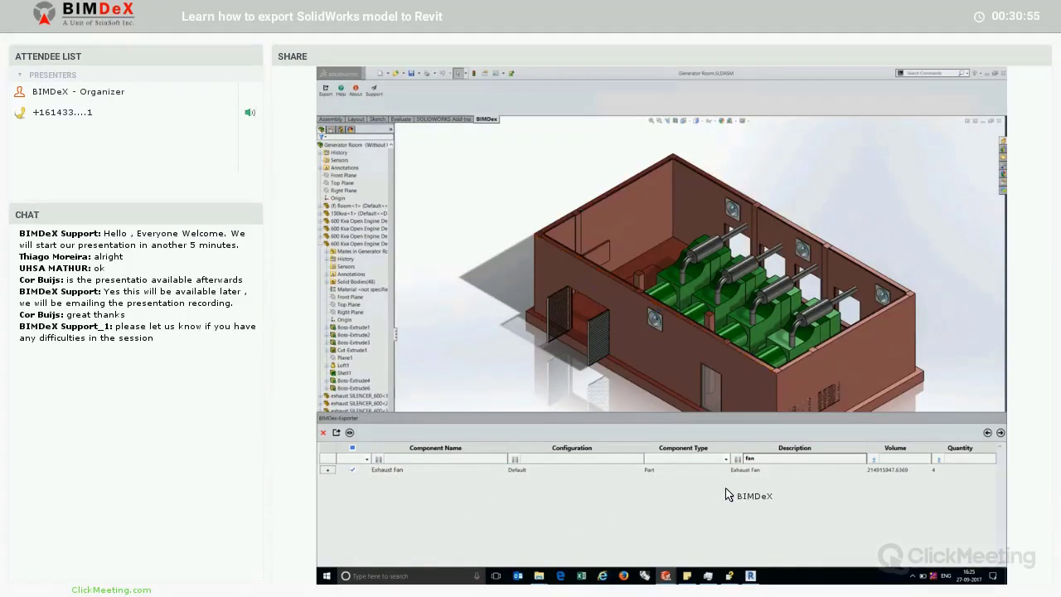
{"action": "double_click", "coordinate": [749, 458]}
{"action": "left_click", "coordinate": [750, 469]}
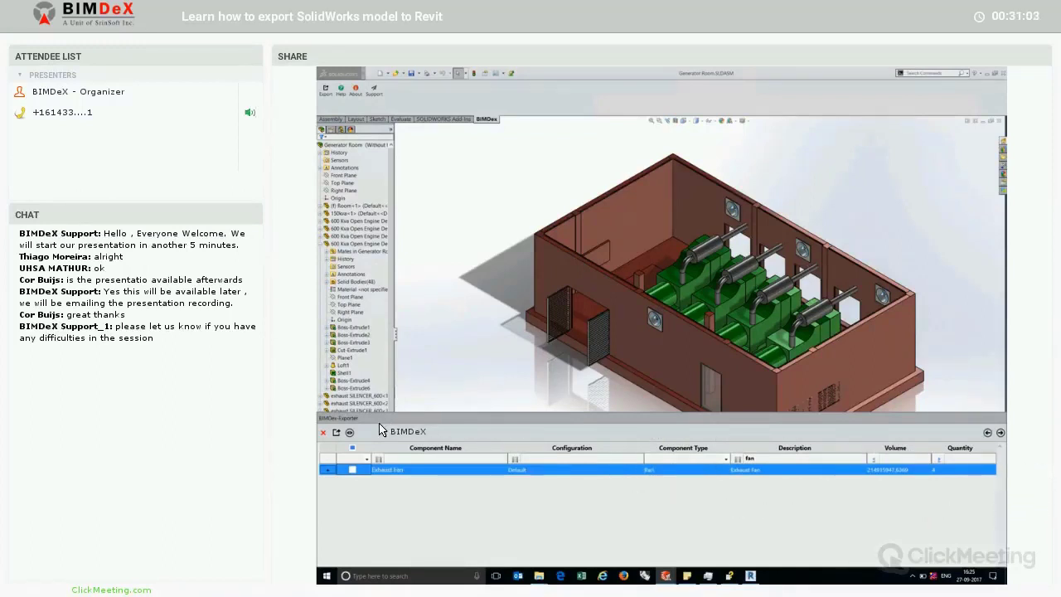
{"action": "left_click", "coordinate": [349, 433]}
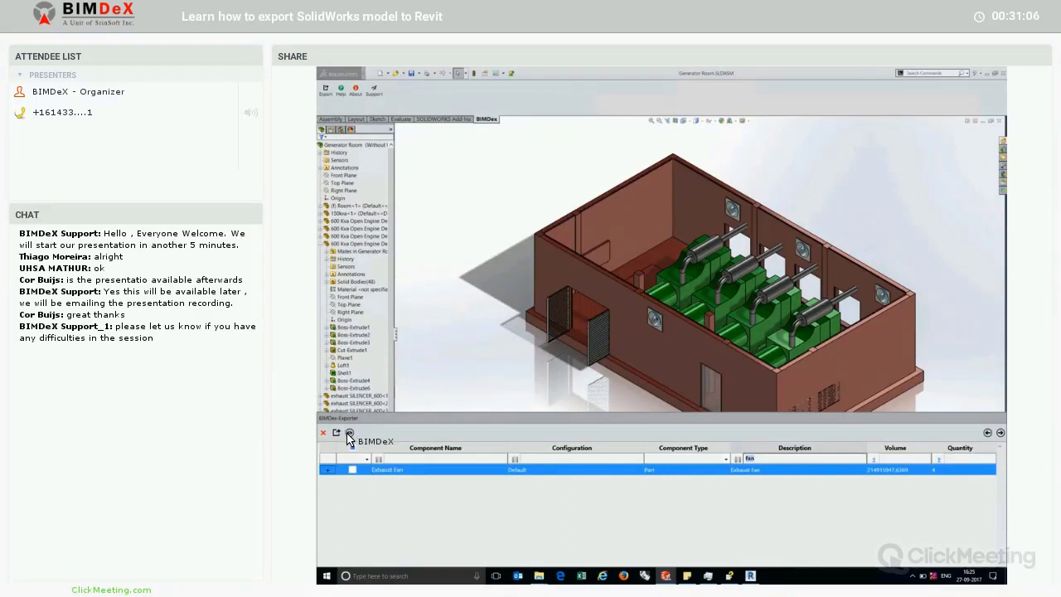
{"action": "key", "text": "BackSpace"}
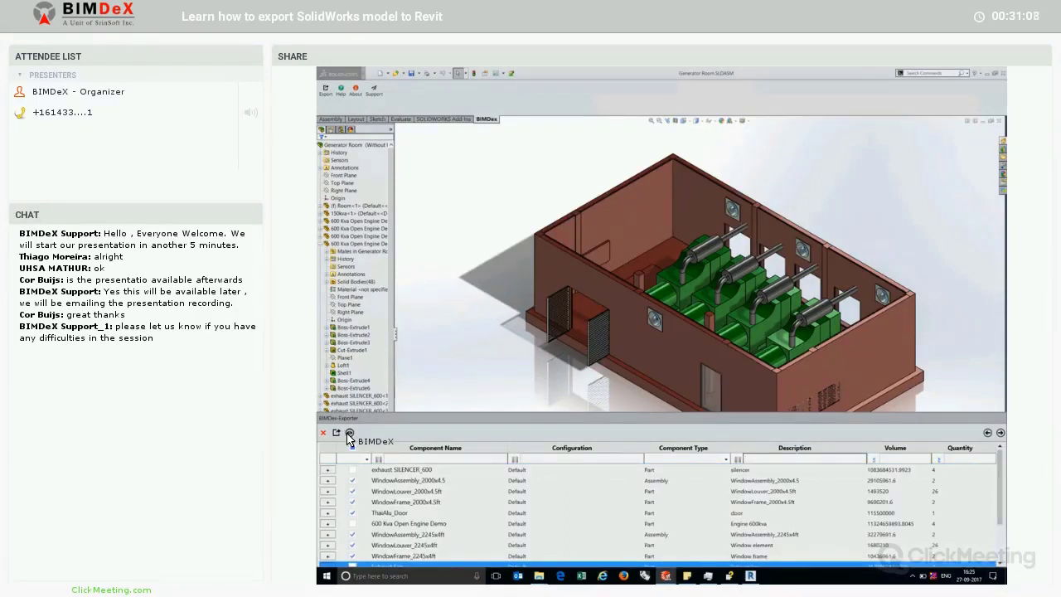
{"action": "left_click", "coordinate": [348, 433]}
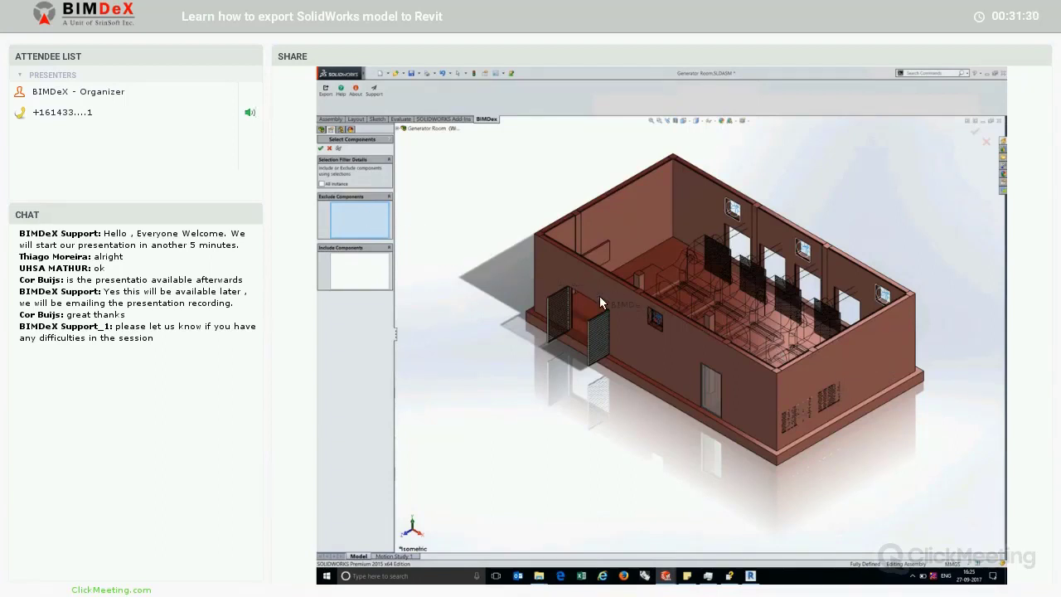
Orbit the model to a more top-down view of the generator room building
{"action": "middle_click_drag", "start_coordinate": [720, 329], "coordinate": [383, 280]}
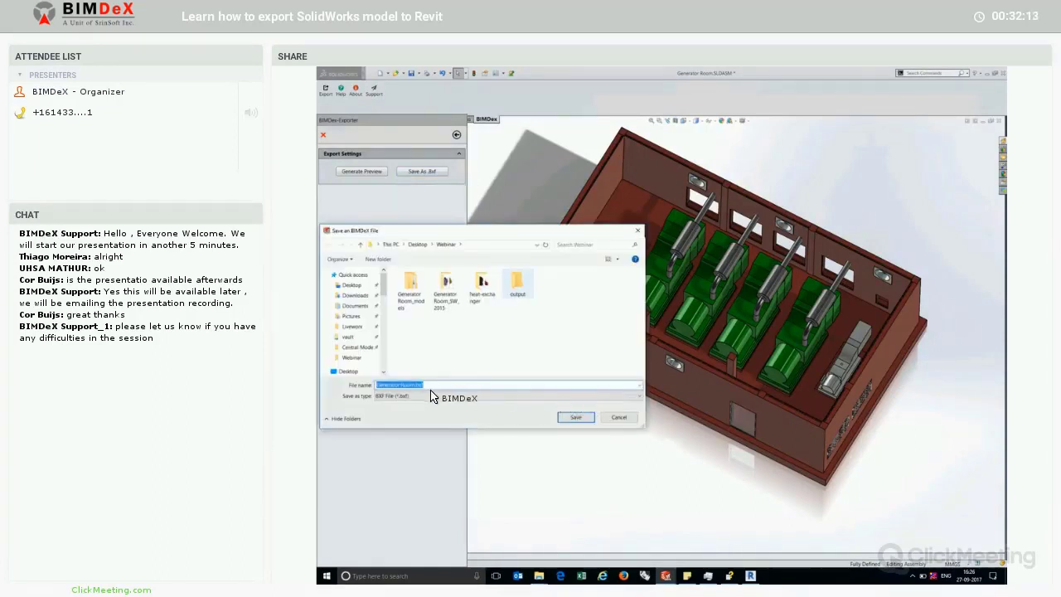
Save Generator Room.bxf into the Webinar output folder
{"action": "left_click", "coordinate": [517, 284]}
{"action": "left_click", "coordinate": [576, 419]}
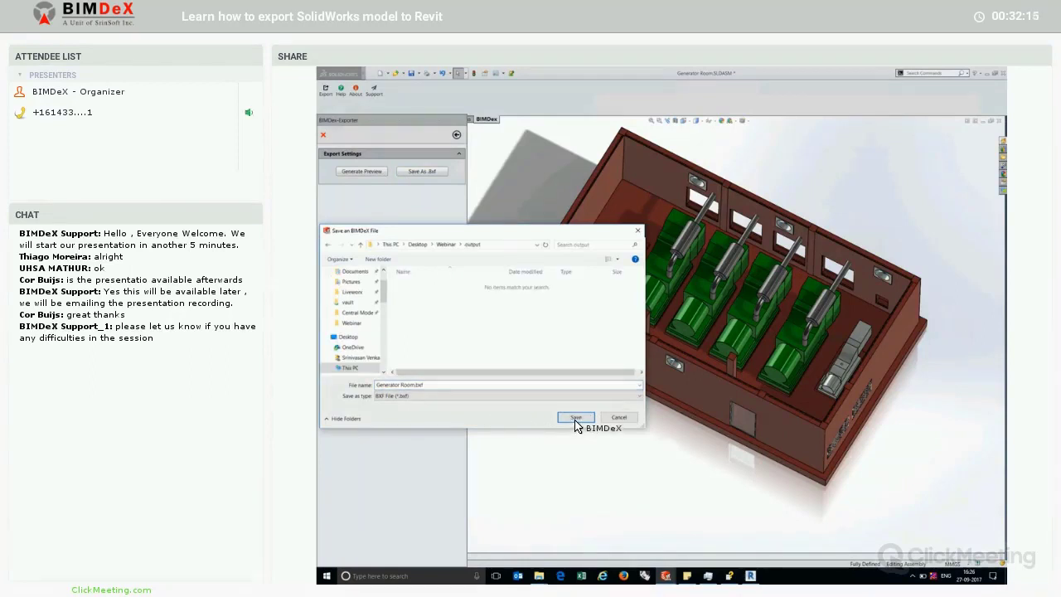
{"action": "left_click", "coordinate": [576, 418]}
{"action": "left_click", "coordinate": [576, 419]}
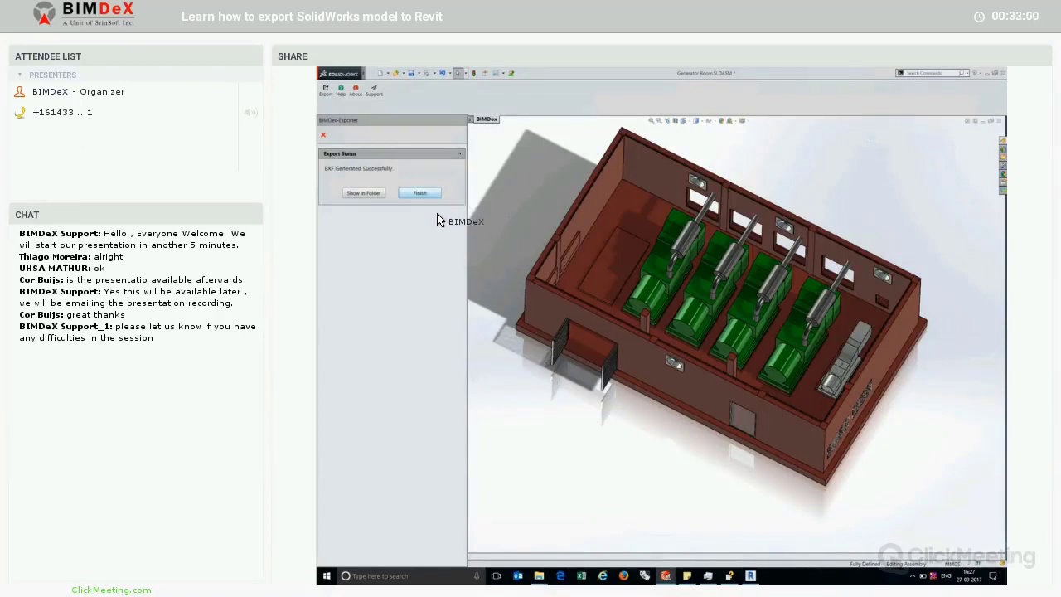
Close the BIMDeX exporter and switch over to Revit 2017
{"action": "key", "text": "Return"}
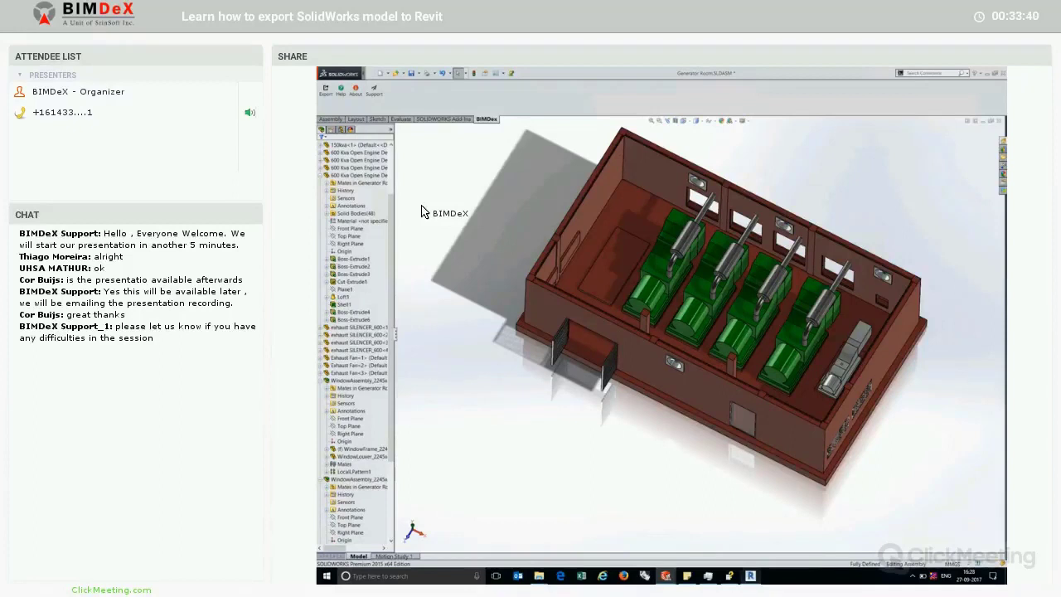
{"action": "key", "text": "alt+Tab"}
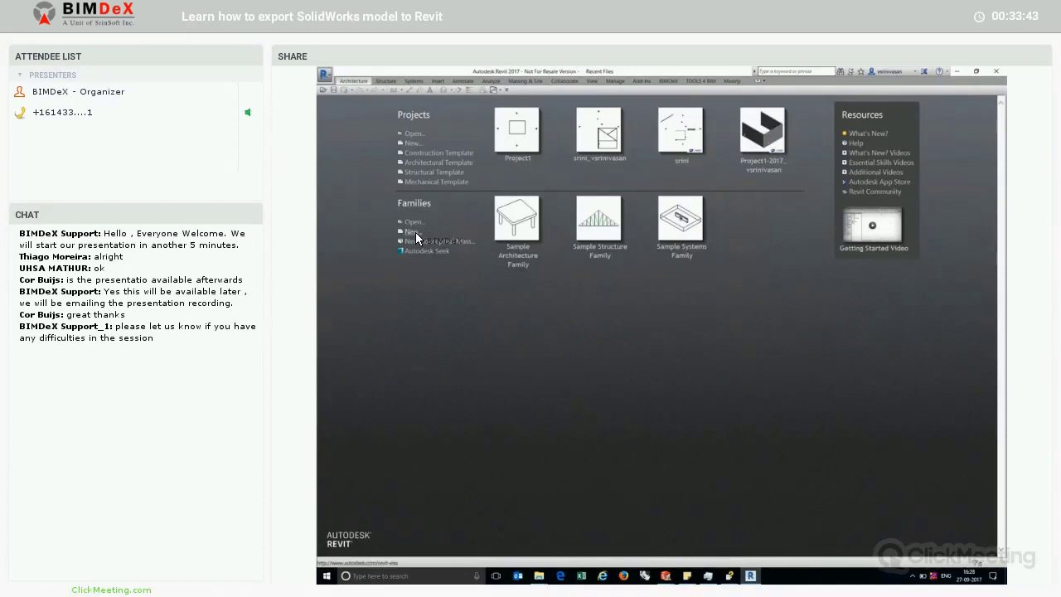
Create a new Revit project from the Construction Template
{"action": "left_click", "coordinate": [406, 144]}
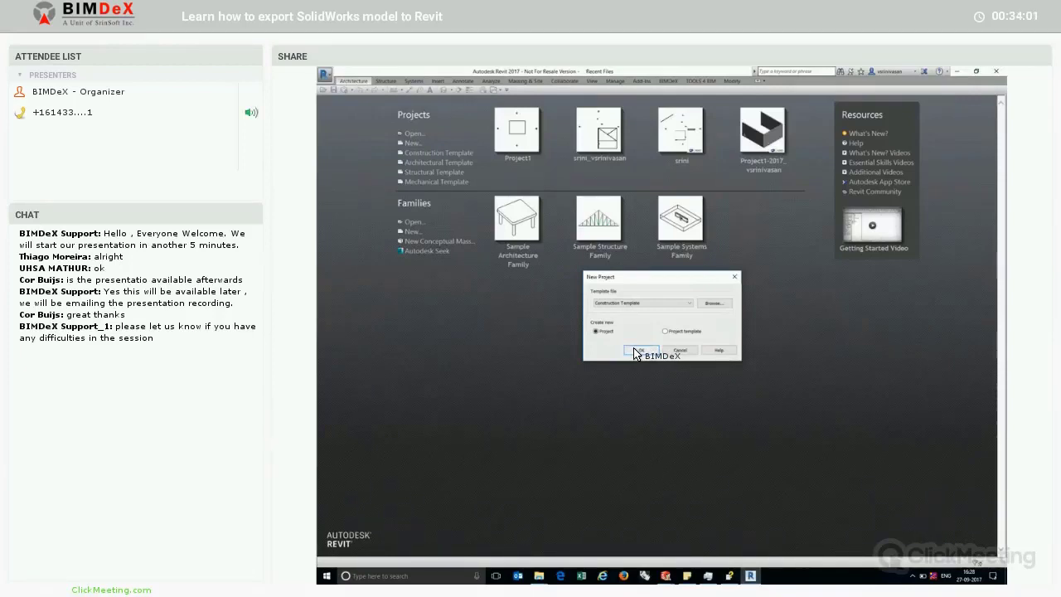
{"action": "left_click", "coordinate": [636, 351]}
{"action": "left_click", "coordinate": [635, 351]}
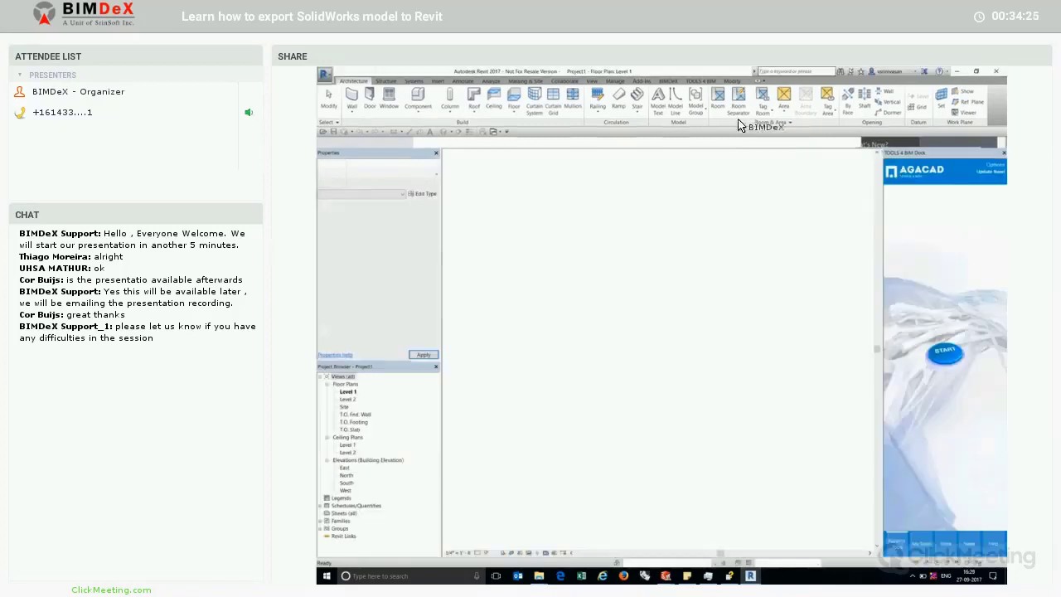
Open the BXF import dialog from the BIMDeX ribbon tab
{"action": "left_click", "coordinate": [668, 80]}
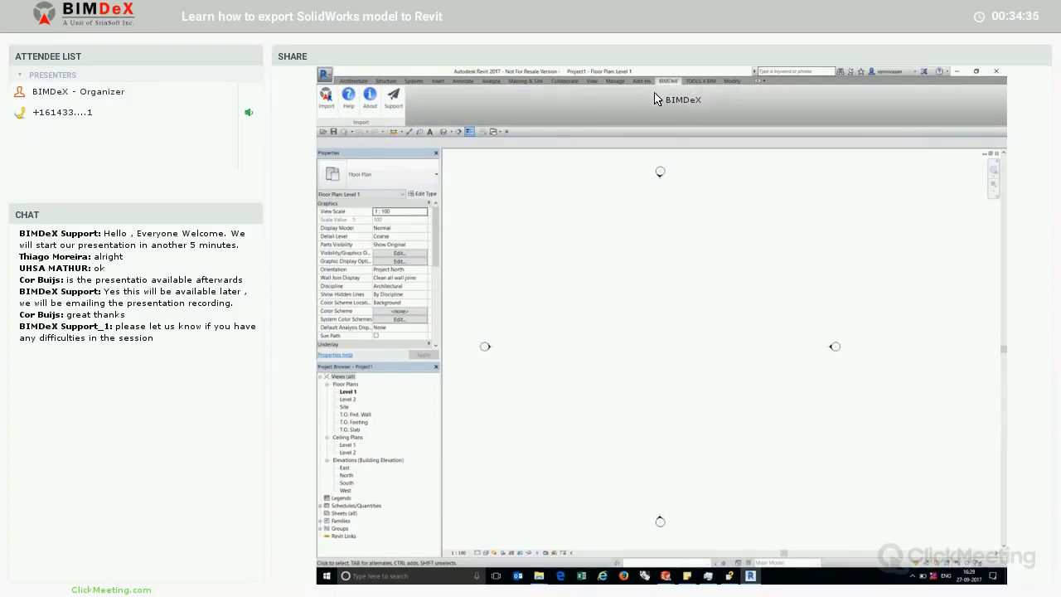
{"action": "left_click", "coordinate": [326, 106]}
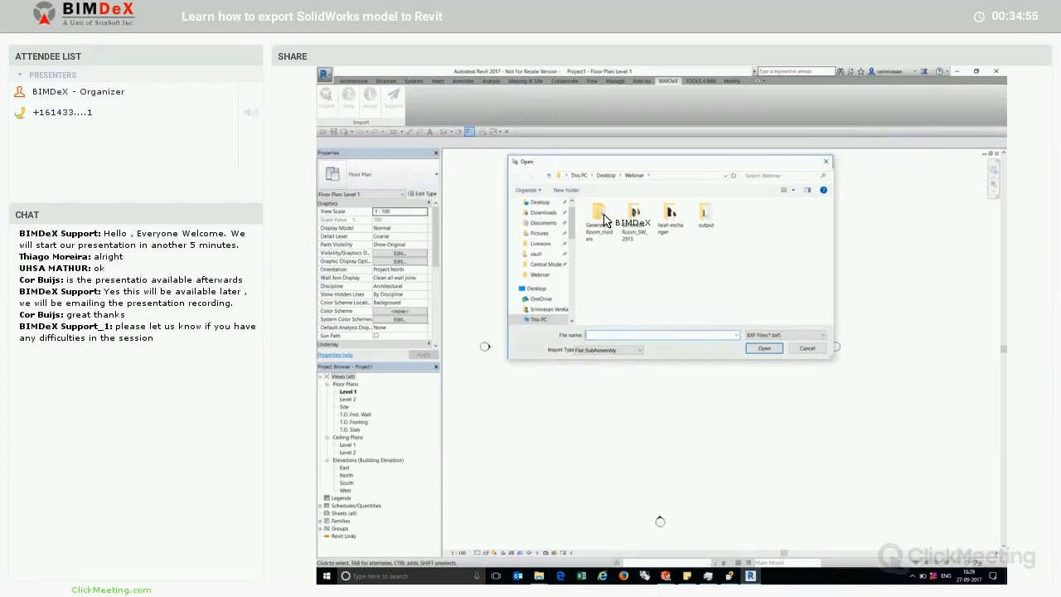
Pick Generator Room.bxf for import and review the Import Type options, leaving Flat SubAssembly set
{"action": "left_click", "coordinate": [605, 218]}
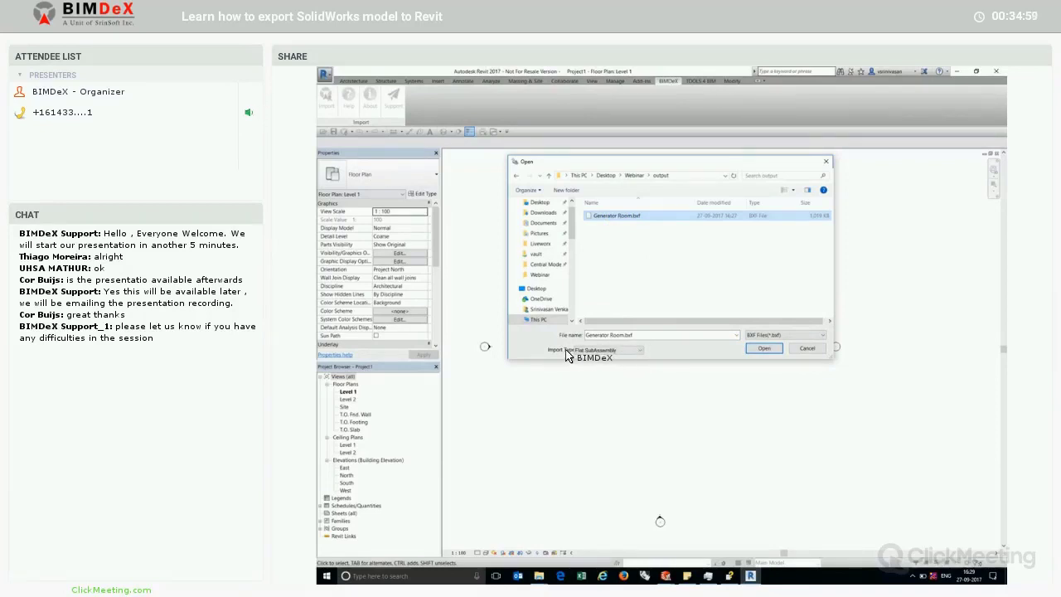
{"action": "left_click", "coordinate": [610, 352]}
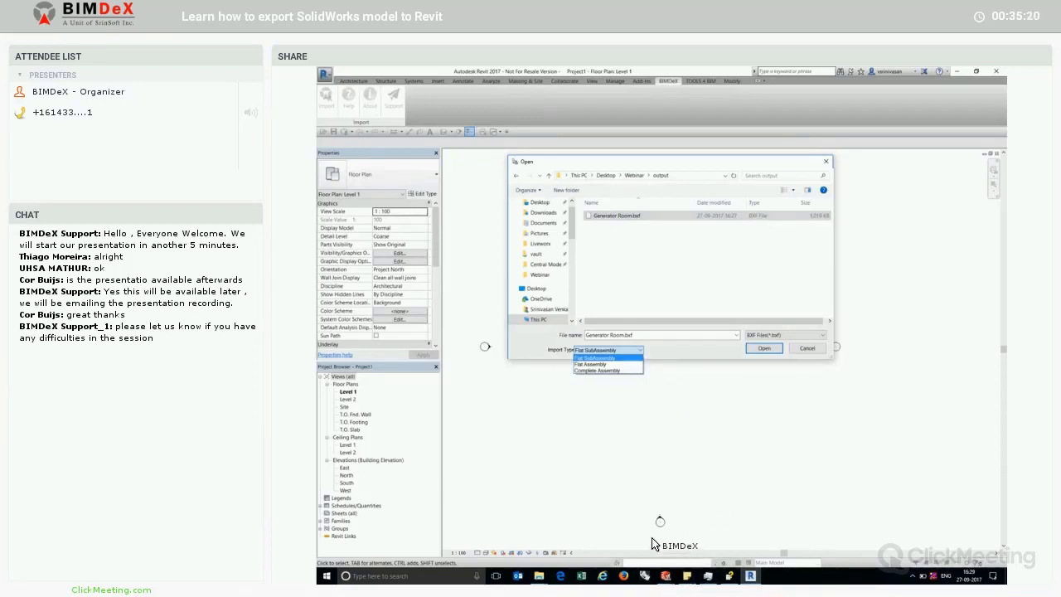
{"action": "key", "text": "Down"}
{"action": "key", "text": "Down"}
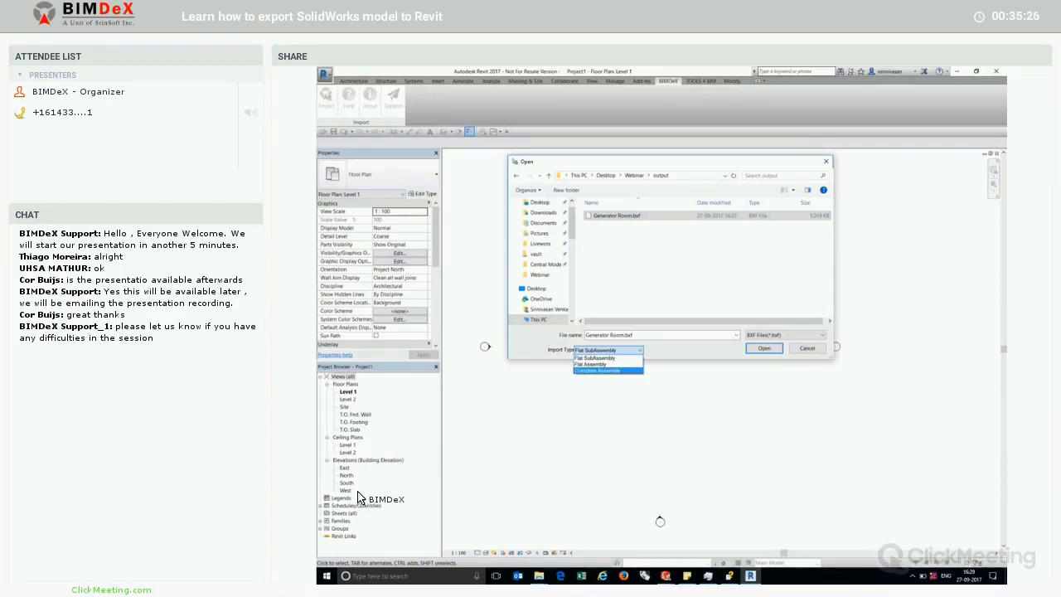
{"action": "left_click", "coordinate": [665, 575]}
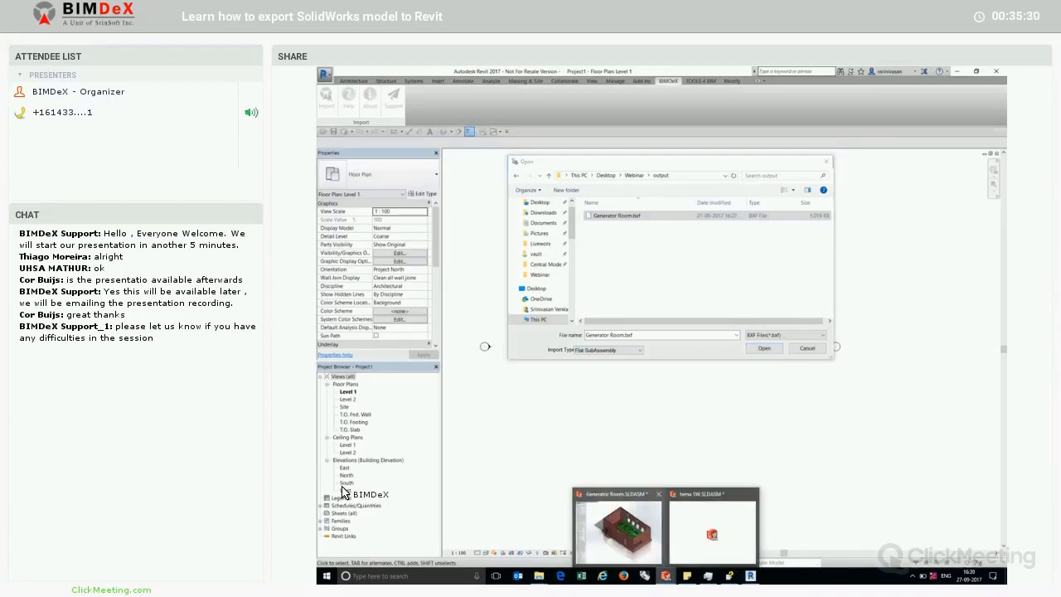
{"action": "left_click", "coordinate": [618, 526]}
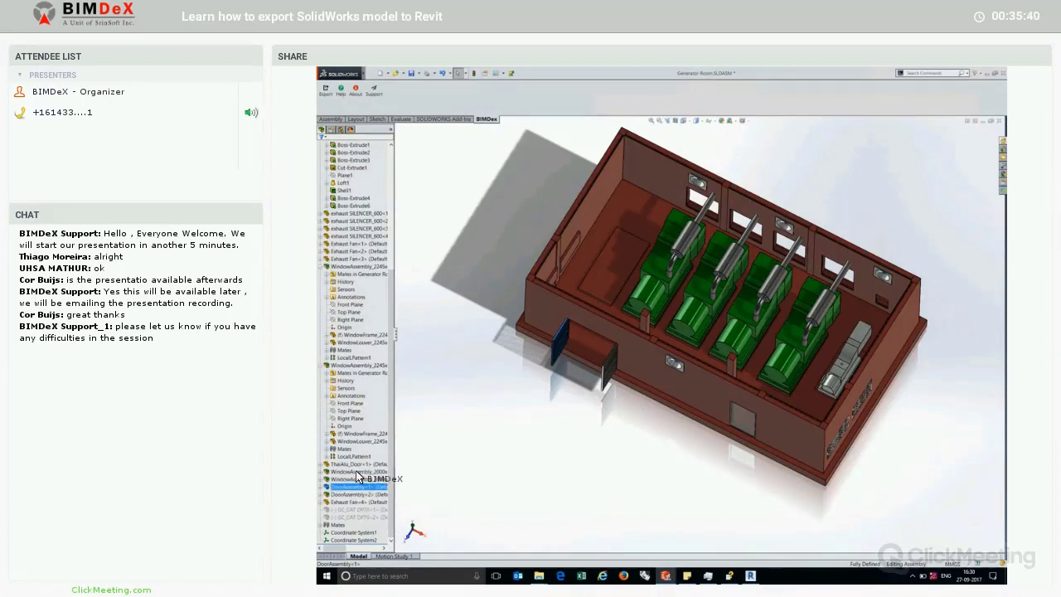
{"action": "double_click", "coordinate": [359, 486]}
{"action": "left_click", "coordinate": [356, 525]}
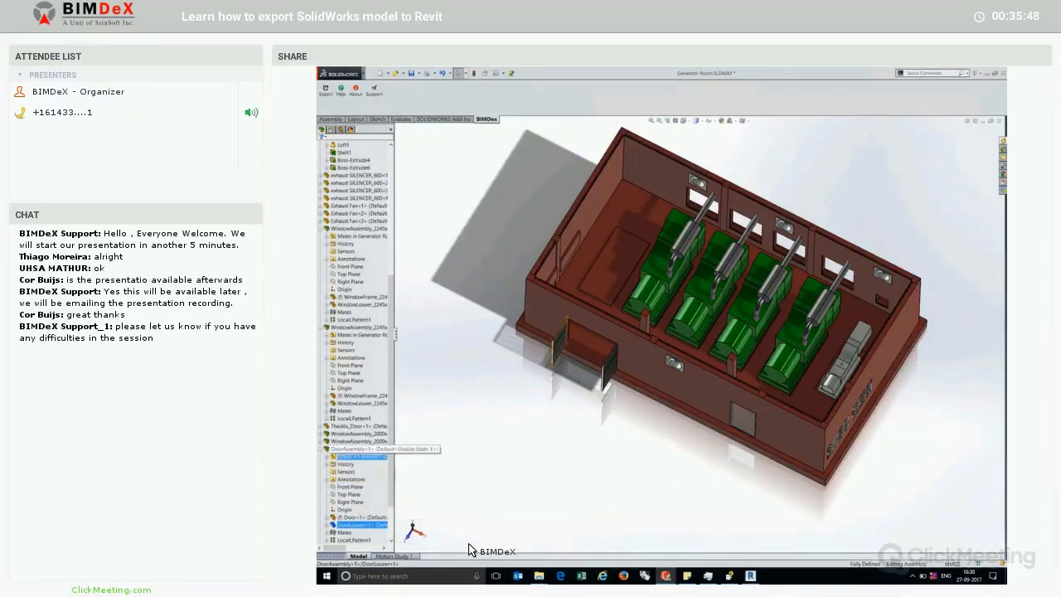
{"action": "left_click", "coordinate": [359, 448]}
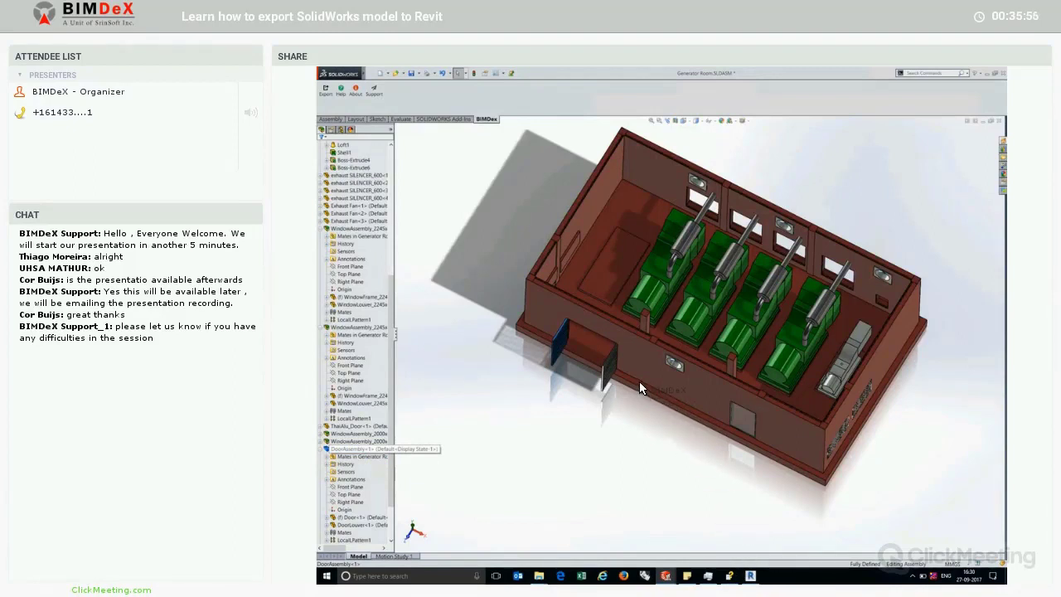
{"action": "left_click", "coordinate": [639, 382]}
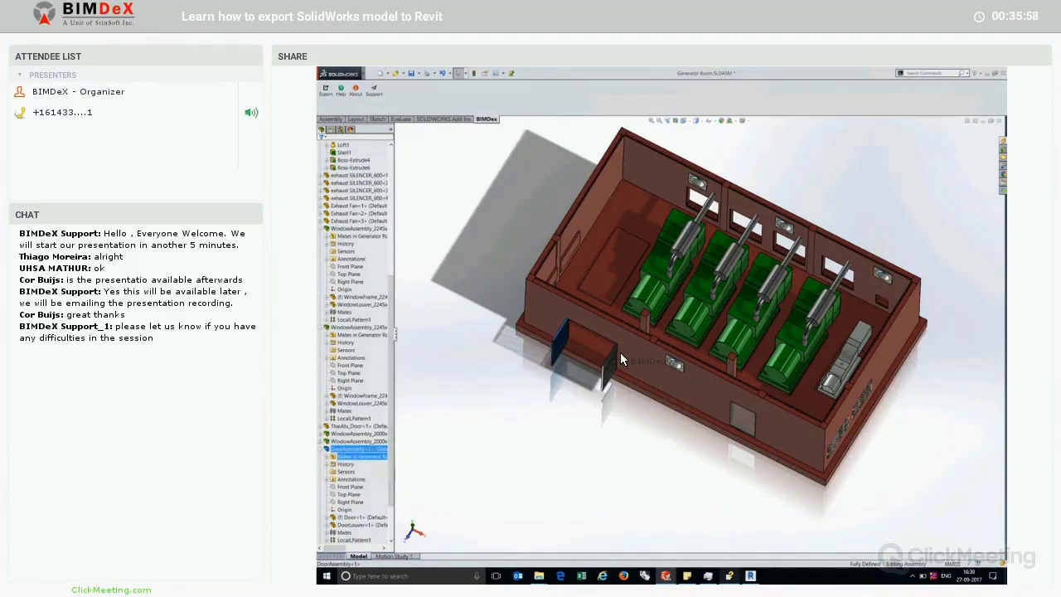
{"action": "key", "text": "alt+Tab"}
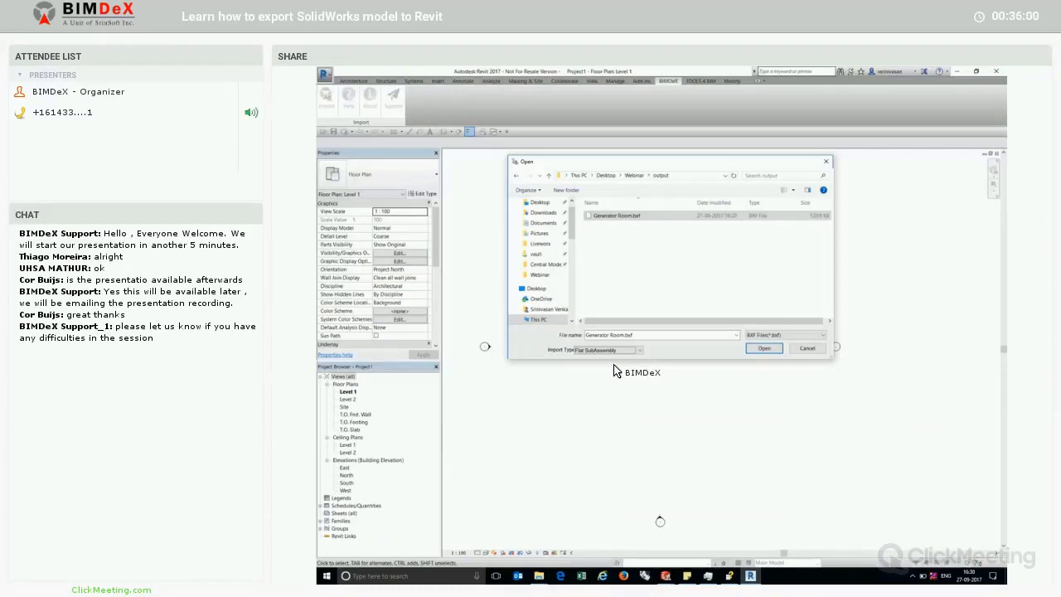
Set the BIMDeX import type to Complete Assembly and start importing Generator Room.bxf
{"action": "left_click", "coordinate": [609, 350]}
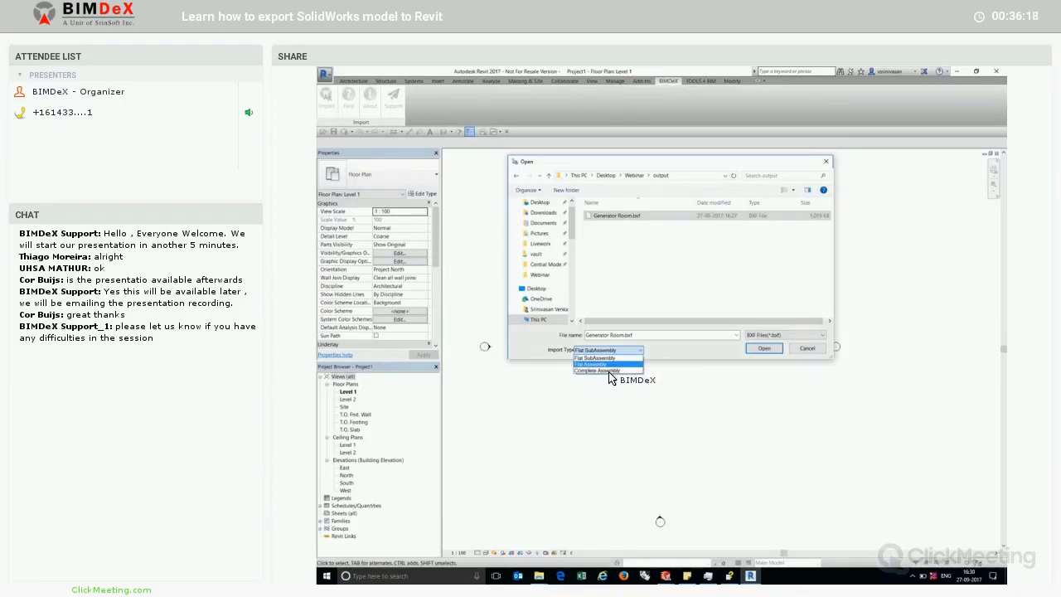
{"action": "left_click", "coordinate": [609, 372]}
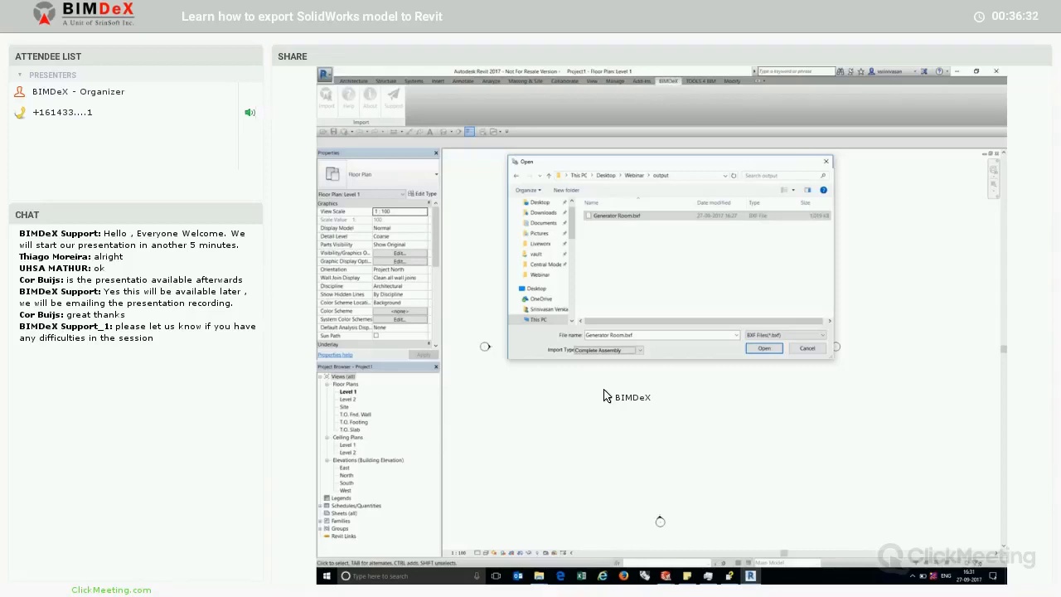
{"action": "left_click", "coordinate": [757, 350]}
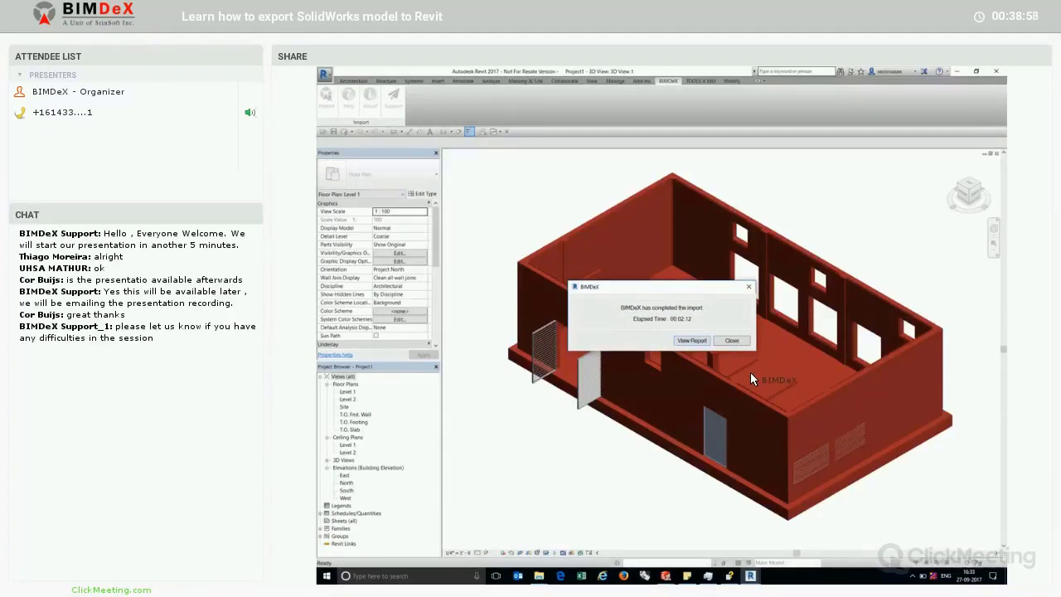
Dismiss the BIMDeX completion message and zoom out on the imported generator room
{"action": "key", "text": "Return"}
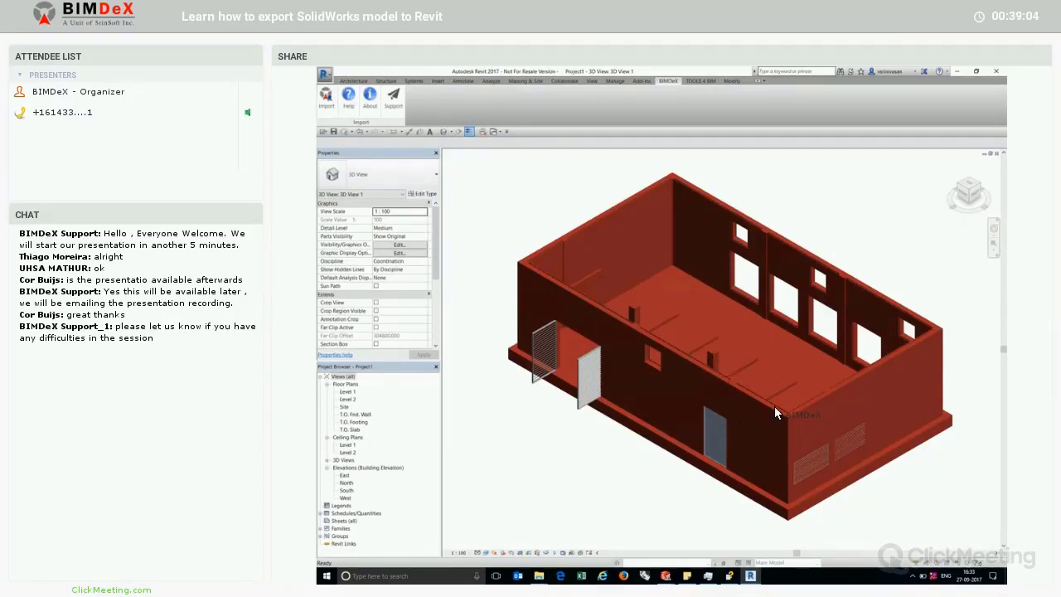
{"action": "scroll", "coordinate": [773, 401], "scroll_direction": "down", "scroll_amount": 2}
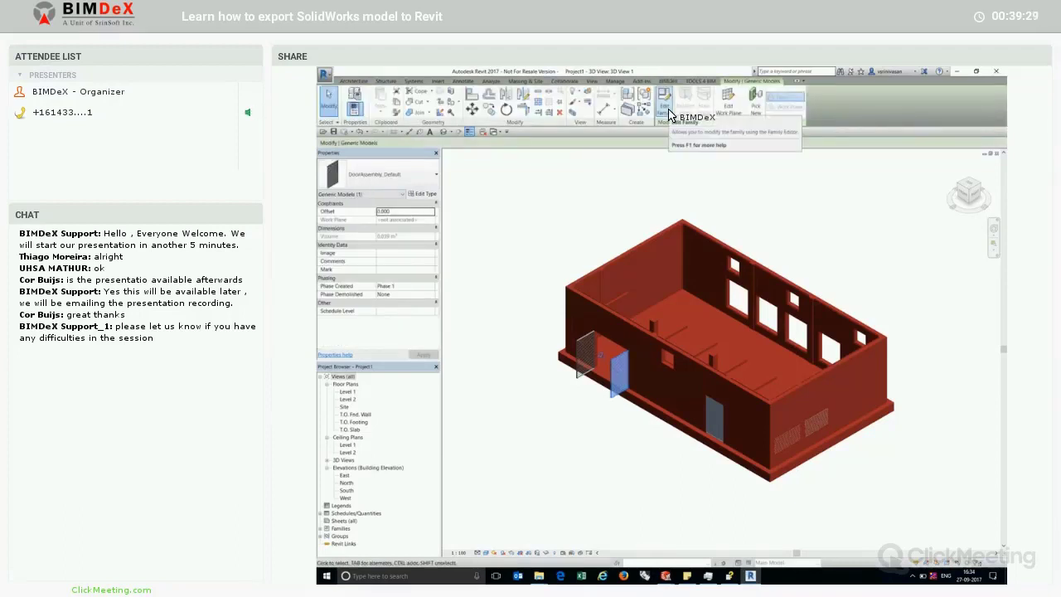
Open the door assembly family for editing and select its nested louver by the slats
{"action": "left_click", "coordinate": [668, 110]}
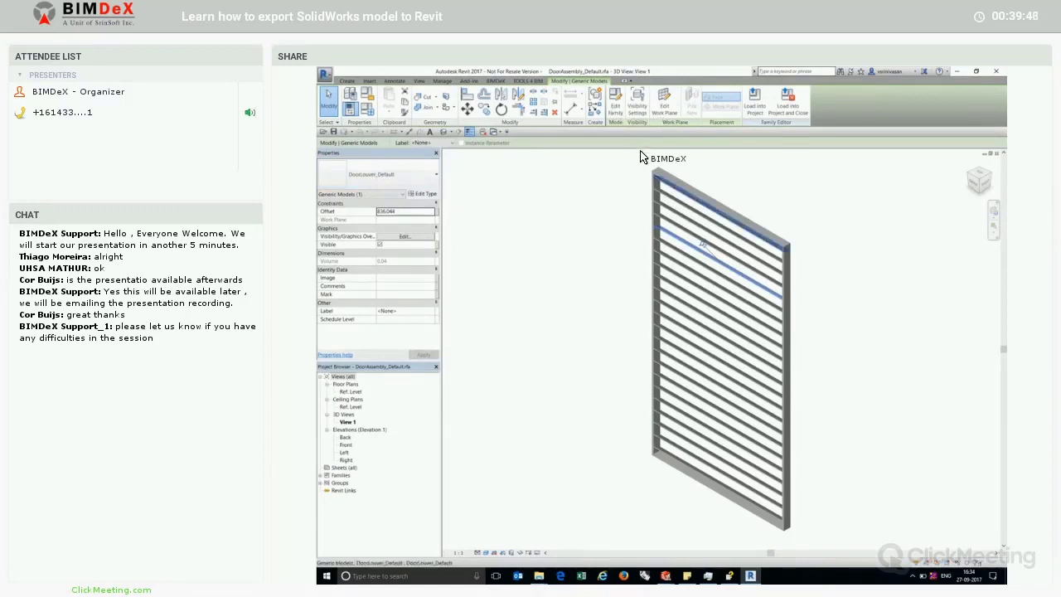
{"action": "left_click", "coordinate": [659, 193]}
{"action": "left_click", "coordinate": [664, 202]}
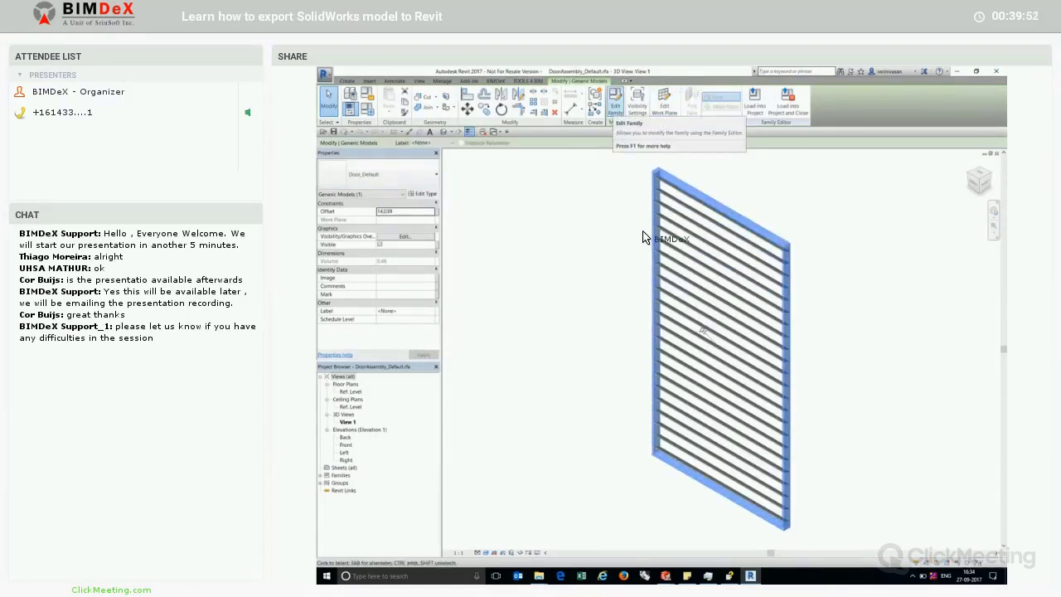
{"action": "left_click", "coordinate": [761, 334]}
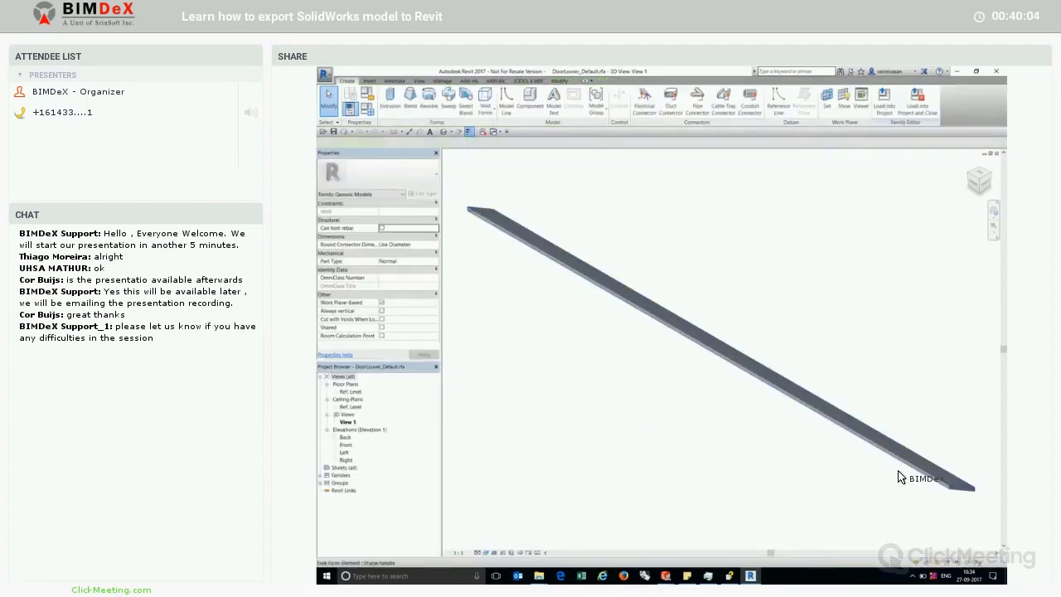
Drag the louver slat's shape handles outward to lengthen it
{"action": "left_click", "coordinate": [909, 484]}
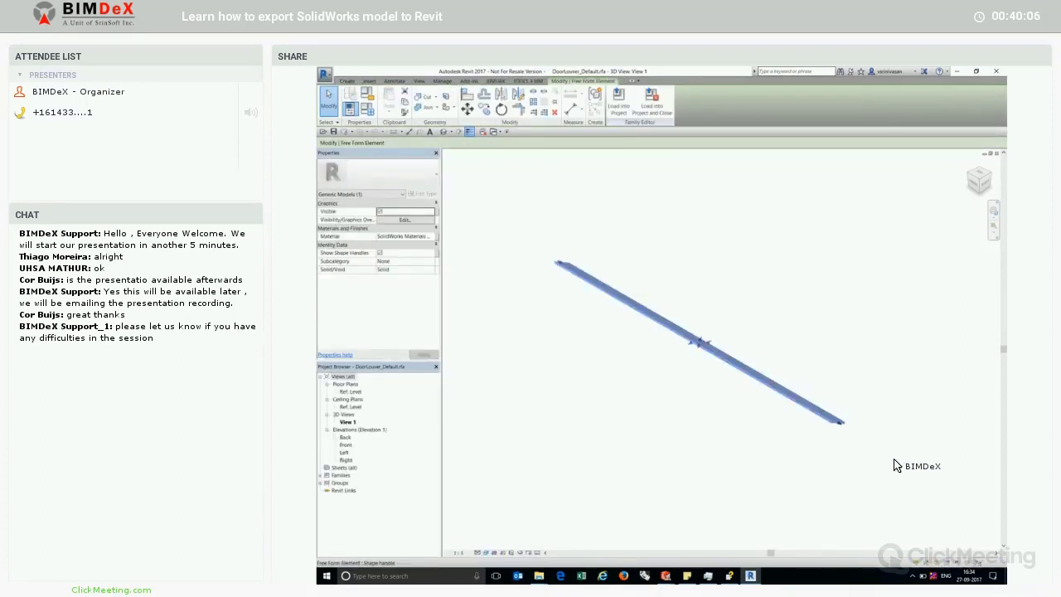
{"action": "left_click_drag", "start_coordinate": [894, 462], "coordinate": [934, 497]}
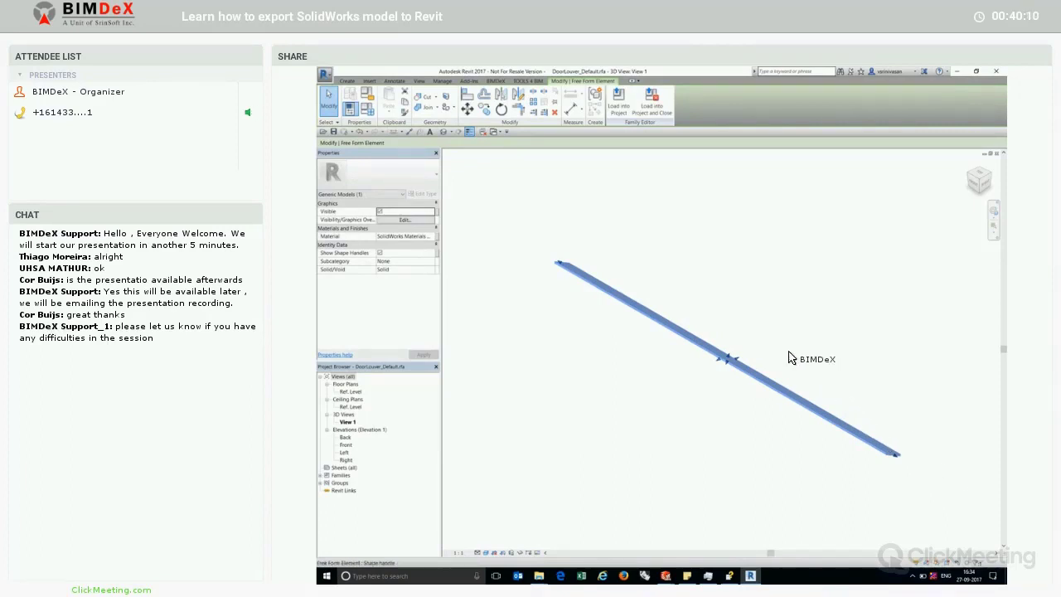
{"action": "left_click_drag", "start_coordinate": [727, 360], "coordinate": [622, 117]}
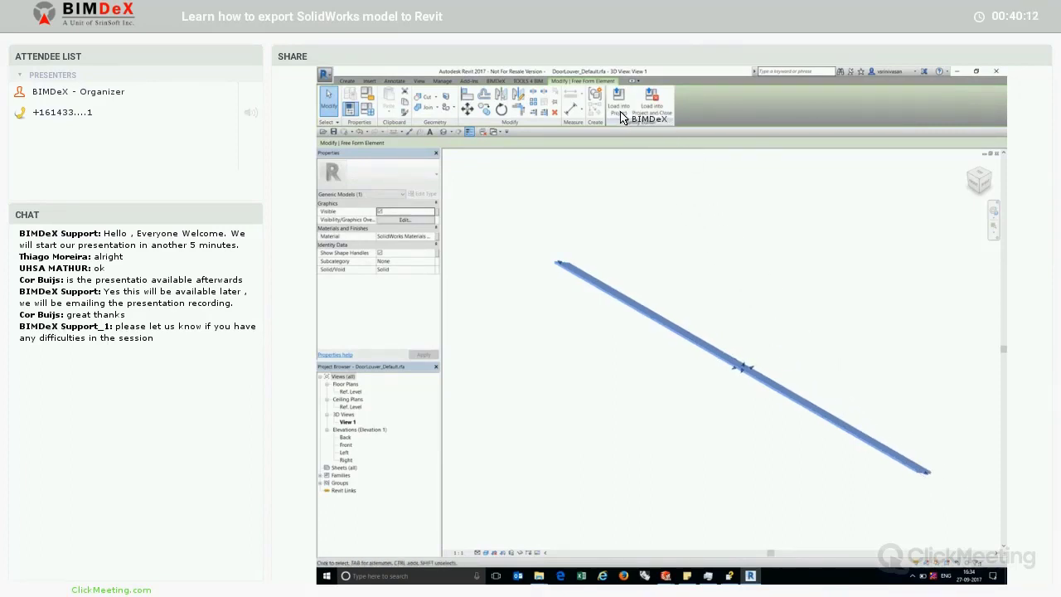
Load the edited louver family into the door assembly and Project1
{"action": "left_click", "coordinate": [615, 282]}
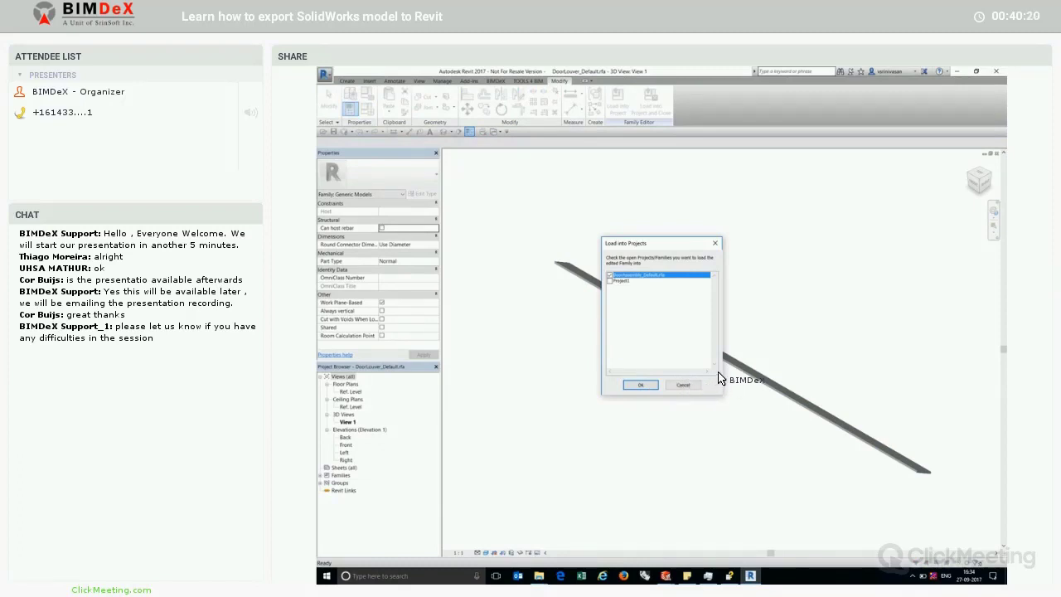
{"action": "key", "text": "Return"}
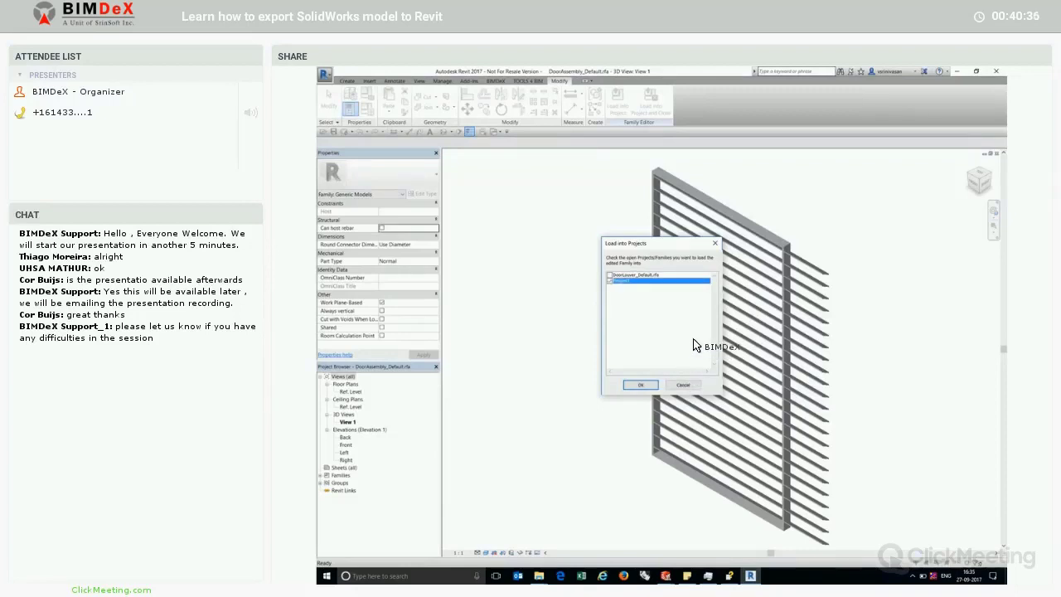
{"action": "key", "text": "Return"}
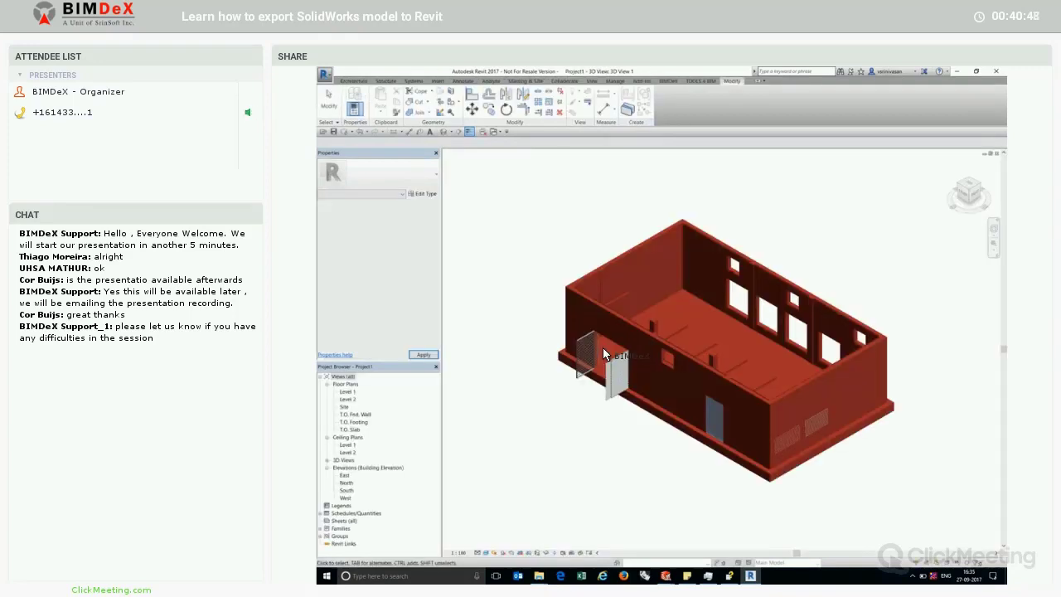
Zoom in on the lengthened louver and bring up DoorAssembly_Default's type properties
{"action": "left_click", "coordinate": [603, 349]}
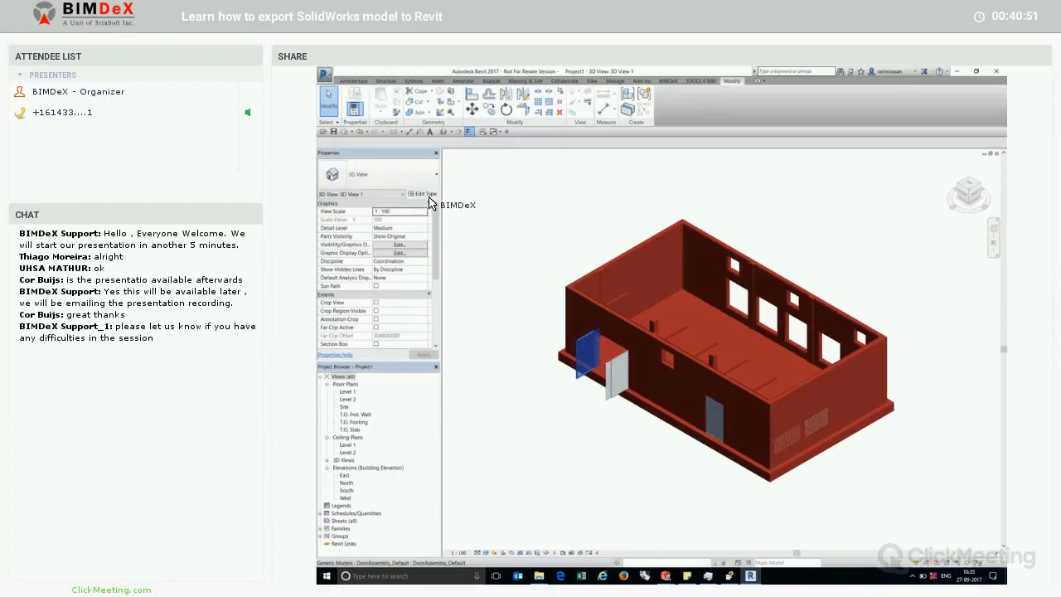
{"action": "scroll", "coordinate": [604, 282], "scroll_direction": "down", "scroll_amount": 2}
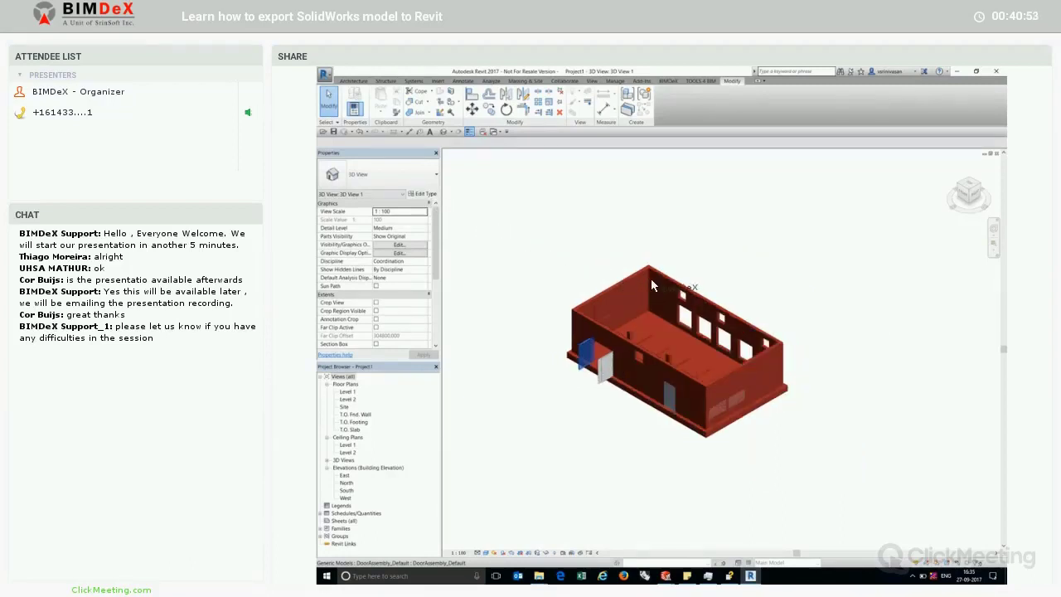
{"action": "scroll", "coordinate": [608, 332], "scroll_direction": "up", "scroll_amount": 2}
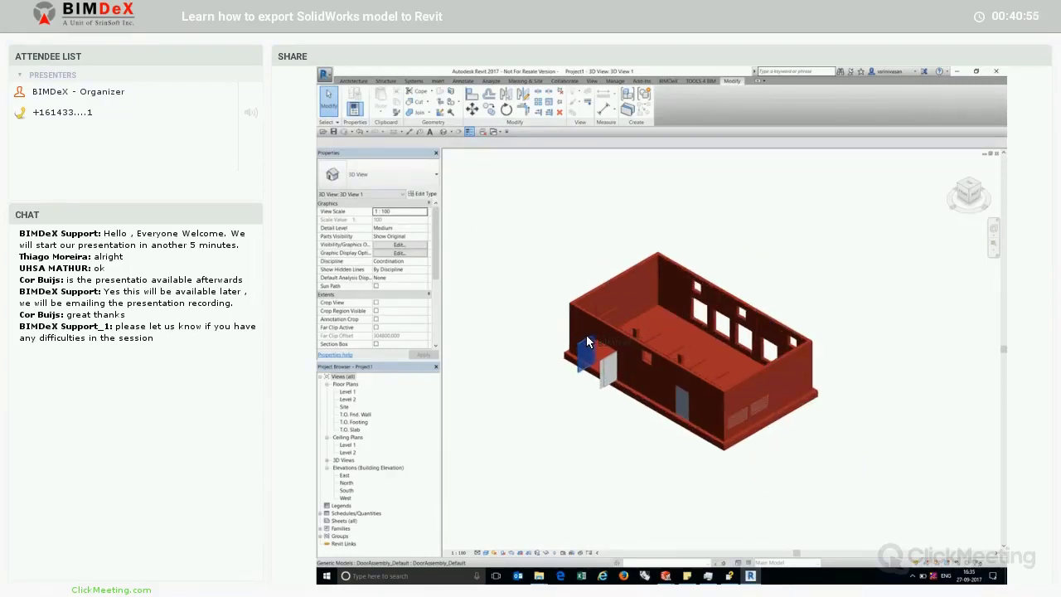
{"action": "scroll", "coordinate": [621, 259], "scroll_direction": "up", "scroll_amount": 2}
{"action": "scroll", "coordinate": [626, 245], "scroll_direction": "up", "scroll_amount": 2}
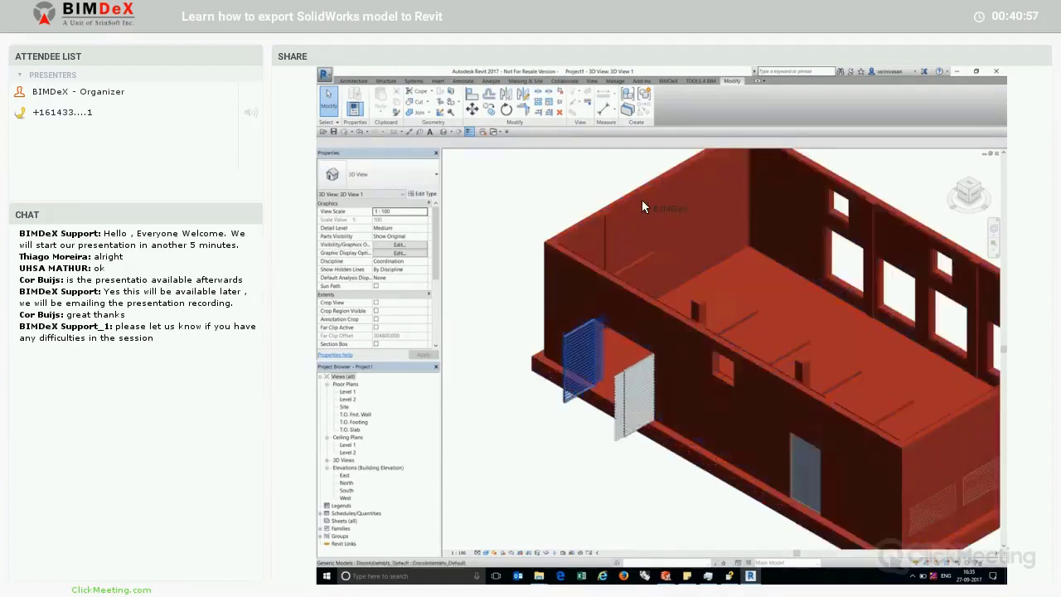
{"action": "scroll", "coordinate": [644, 201], "scroll_direction": "up", "scroll_amount": 2}
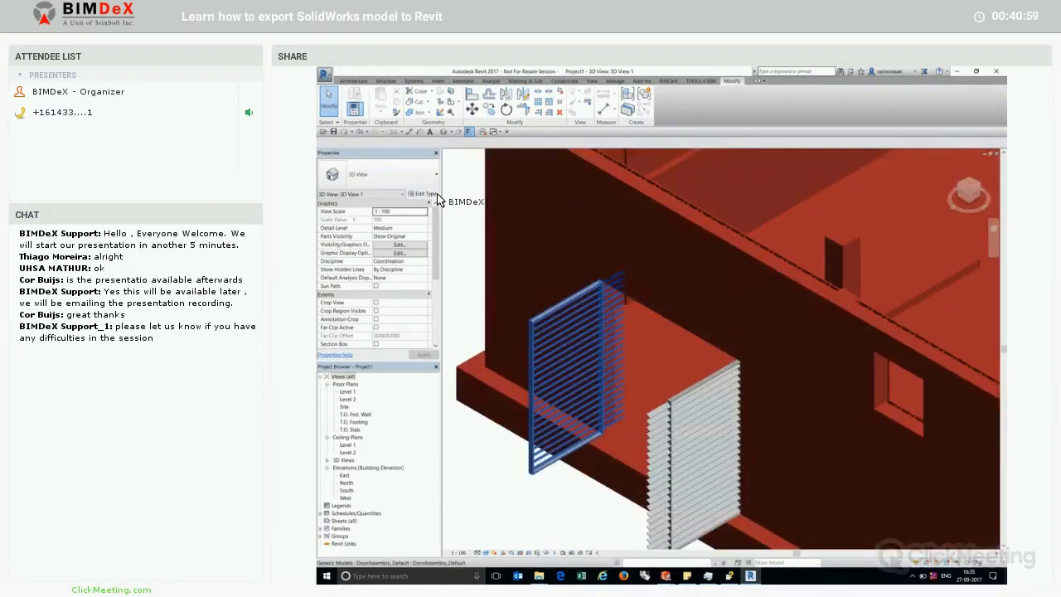
{"action": "left_click", "coordinate": [652, 262]}
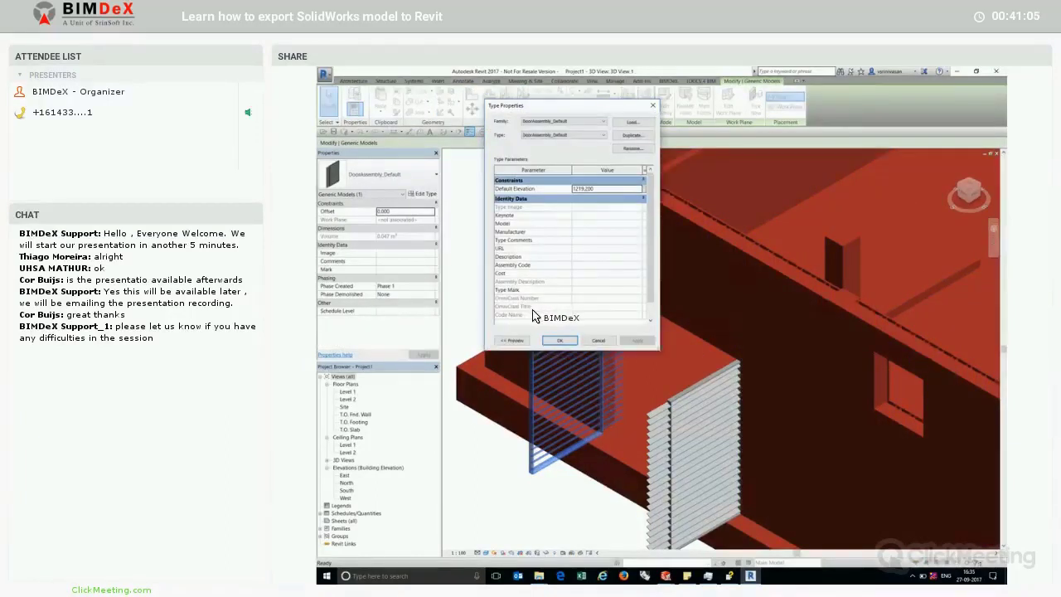
Open the Room model's type properties and confirm Parameter1 reads sample parameter
{"action": "scroll", "coordinate": [533, 318], "scroll_direction": "down", "scroll_amount": 1}
{"action": "left_click", "coordinate": [598, 340]}
{"action": "left_click", "coordinate": [614, 315]}
{"action": "left_click", "coordinate": [423, 193]}
{"action": "scroll", "coordinate": [614, 315], "scroll_direction": "down", "scroll_amount": 2}
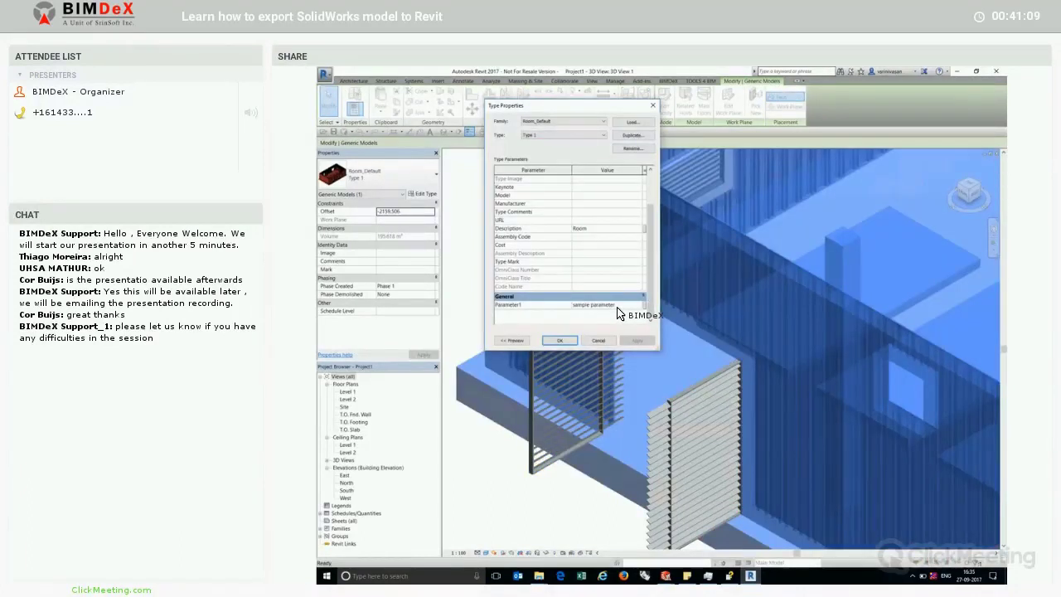
{"action": "left_click", "coordinate": [589, 305]}
{"action": "key", "text": "Return"}
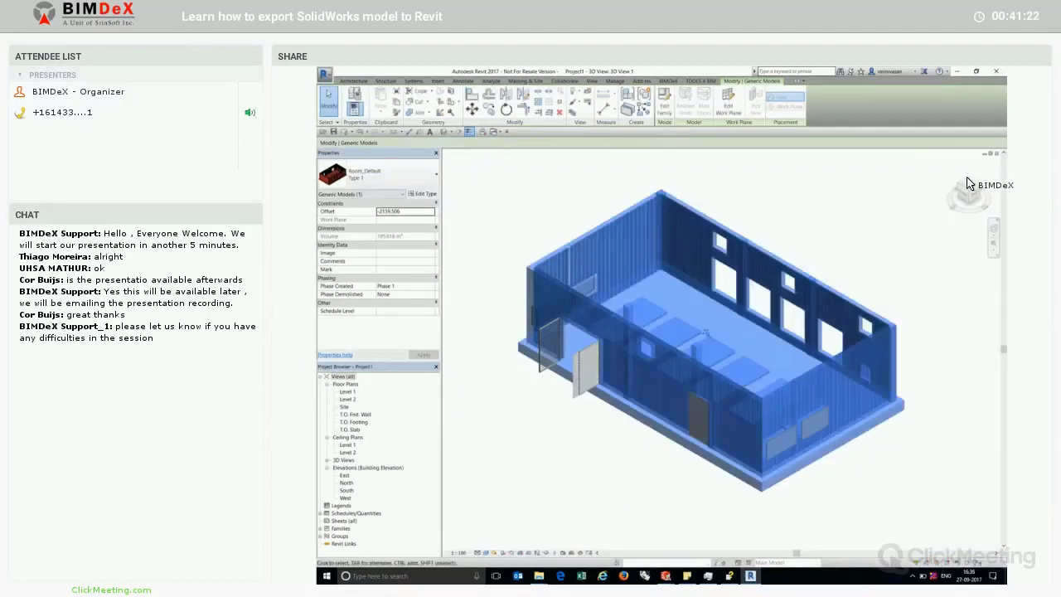
Zoom to fit the whole building with ZF, deselect, and undo
{"action": "key", "text": "z"}
{"action": "key", "text": "f"}
{"action": "left_click", "coordinate": [883, 212]}
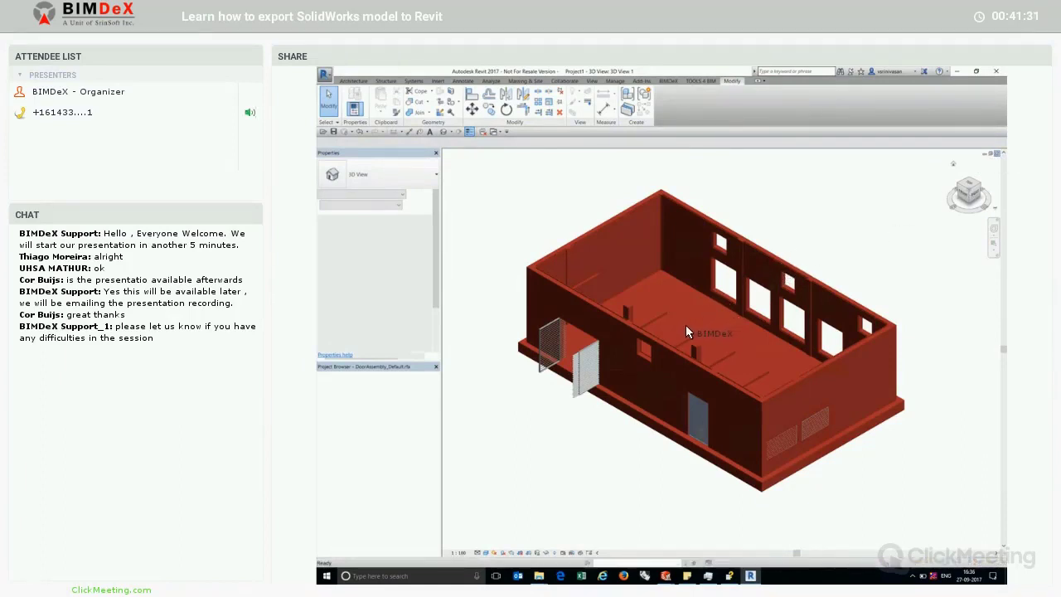
{"action": "key", "text": "ctrl+z"}
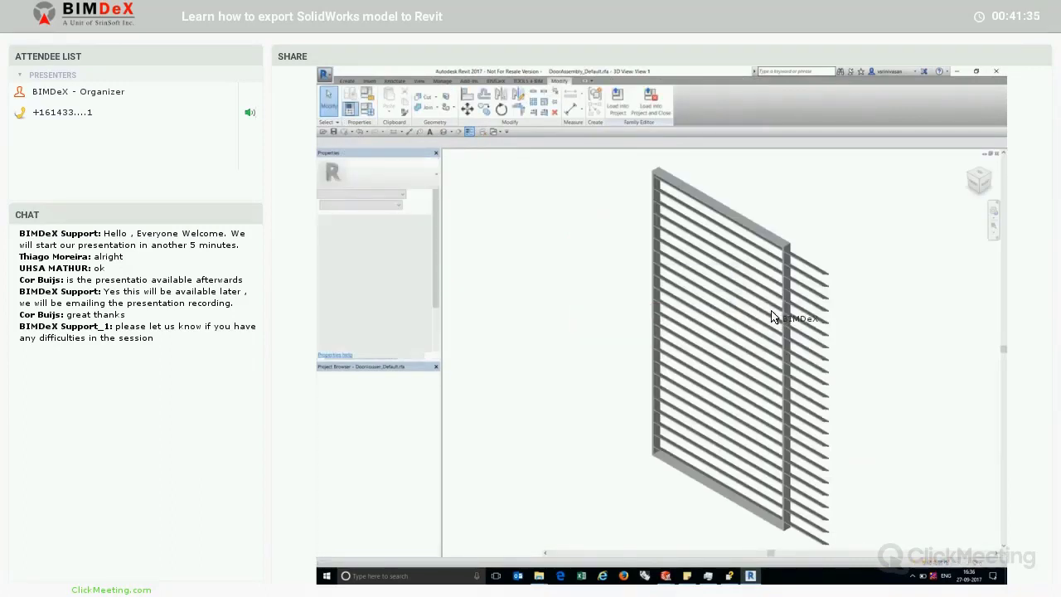
Close the DoorAssembly and DoorLouver_Default family windows without saving changes
{"action": "left_click", "coordinate": [997, 155]}
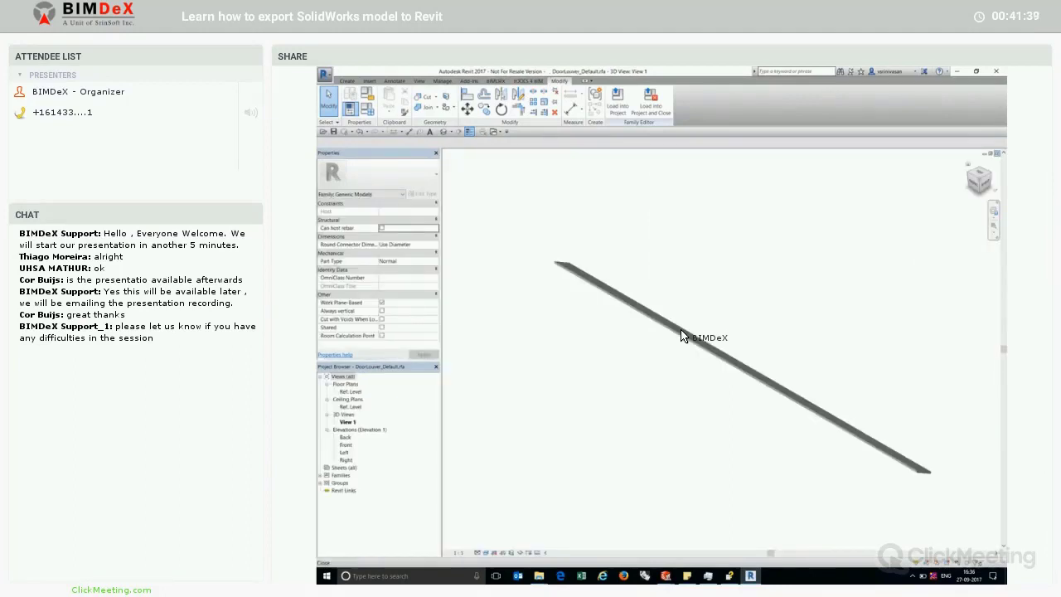
{"action": "key", "text": "ctrl+F4"}
{"action": "left_click", "coordinate": [682, 327]}
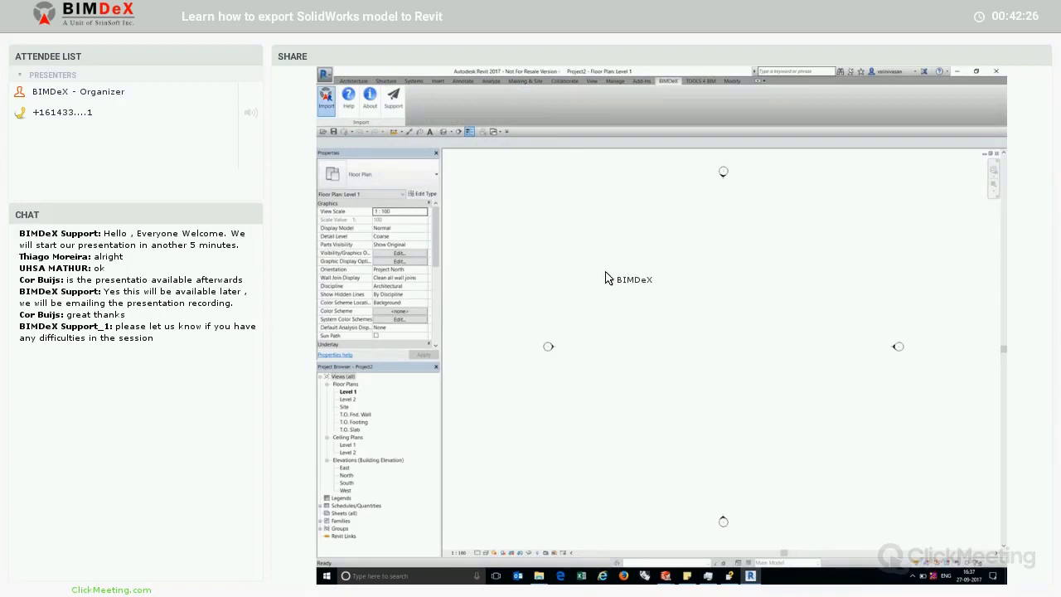
Open Generator Room.bxf for import and assign DoorAssembly_Default to the Doors category
{"action": "left_click", "coordinate": [634, 220]}
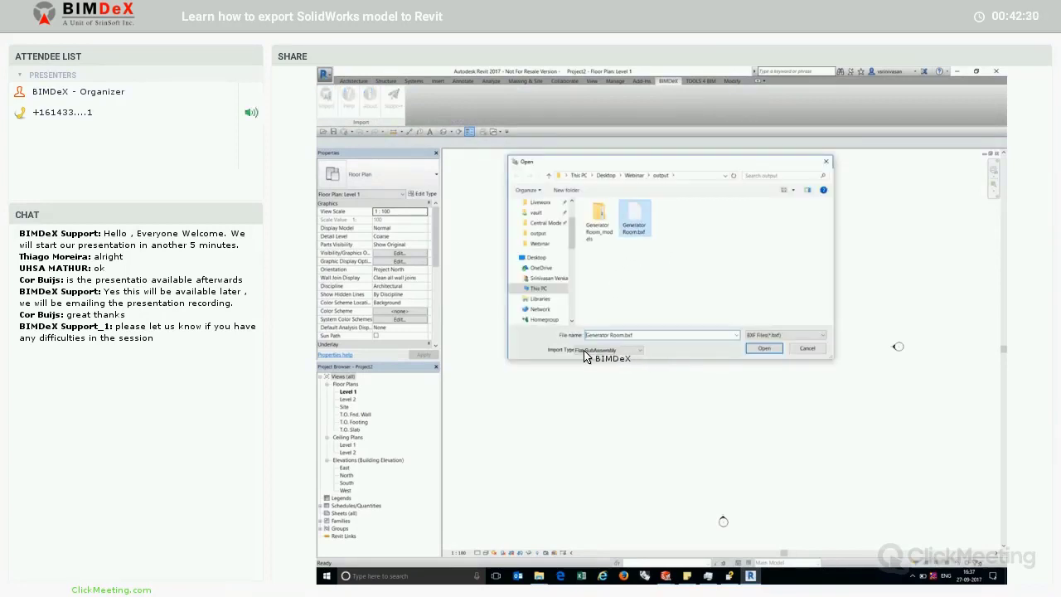
{"action": "left_click", "coordinate": [763, 348]}
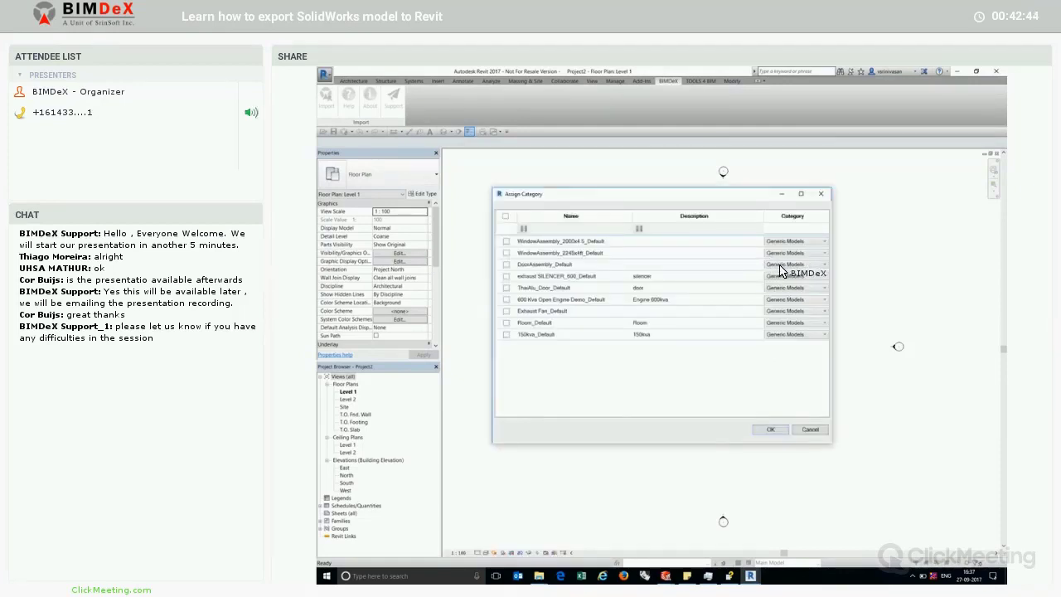
{"action": "left_click", "coordinate": [779, 265]}
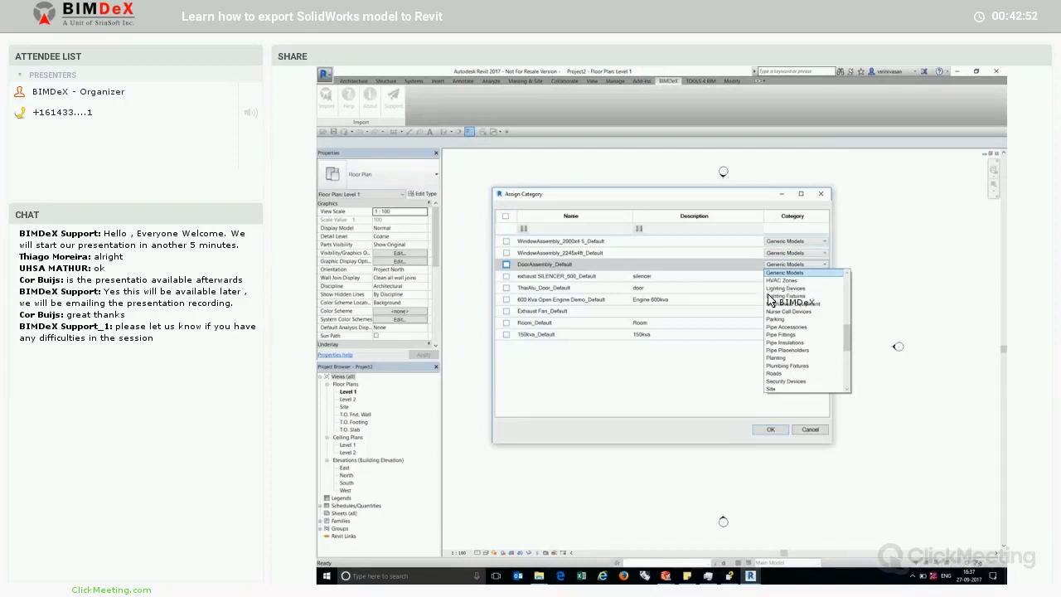
{"action": "scroll", "coordinate": [775, 307], "scroll_direction": "up", "scroll_amount": 5}
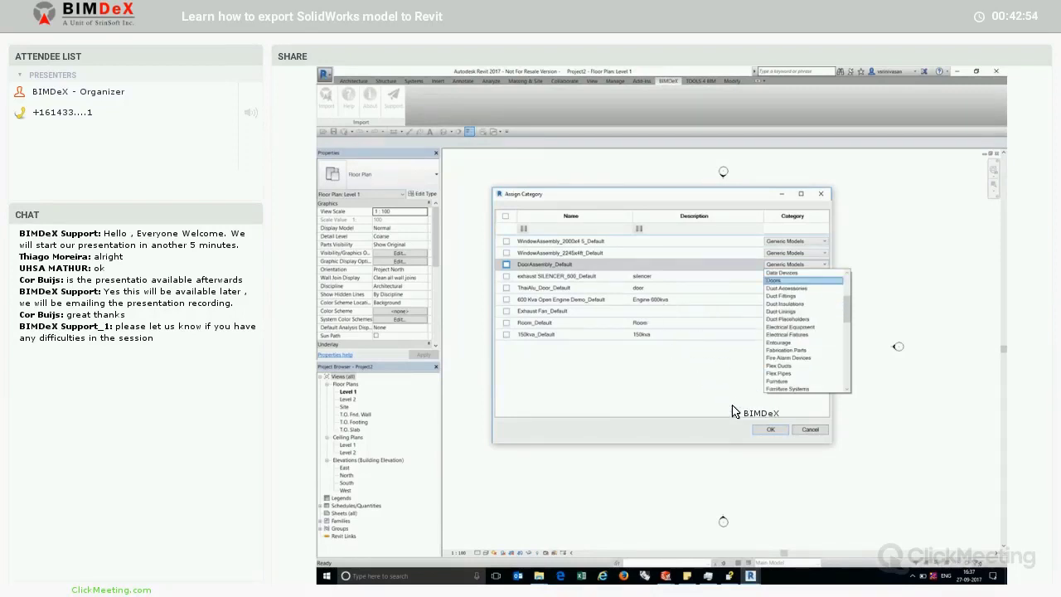
{"action": "left_click", "coordinate": [770, 429]}
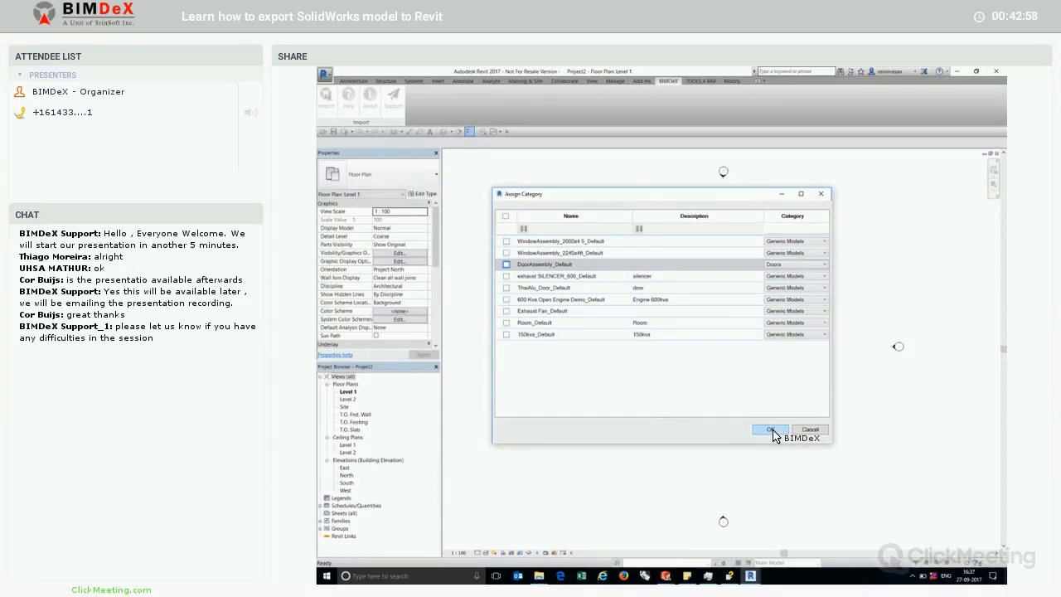
Confirm the category assignments so the Generator Room import runs
{"action": "left_click", "coordinate": [761, 425]}
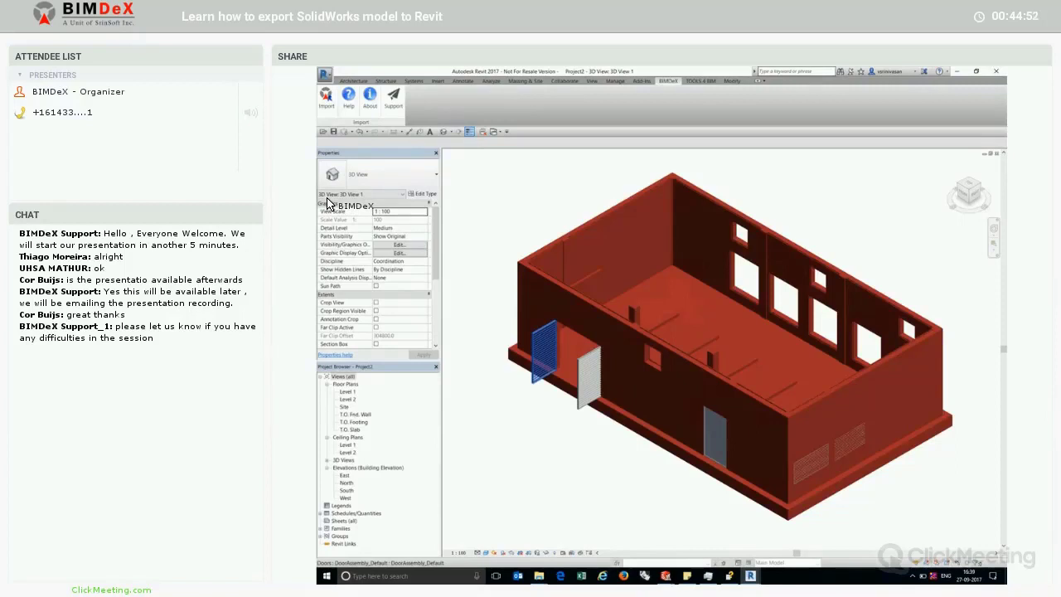
Open the imported louvre's family for editing and drag one slat out of place
{"action": "left_click", "coordinate": [562, 322]}
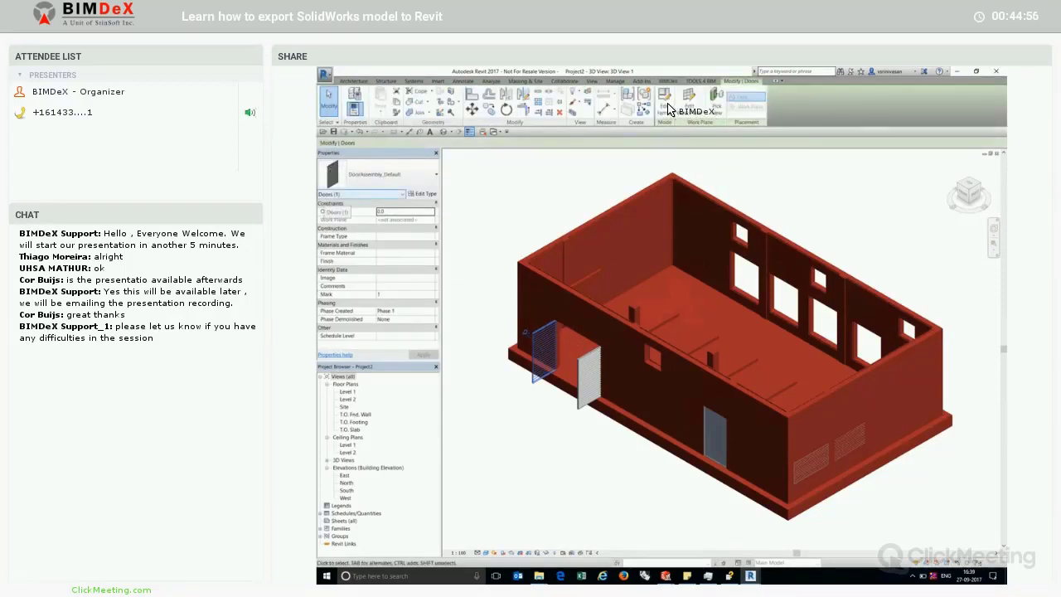
{"action": "left_click", "coordinate": [666, 106]}
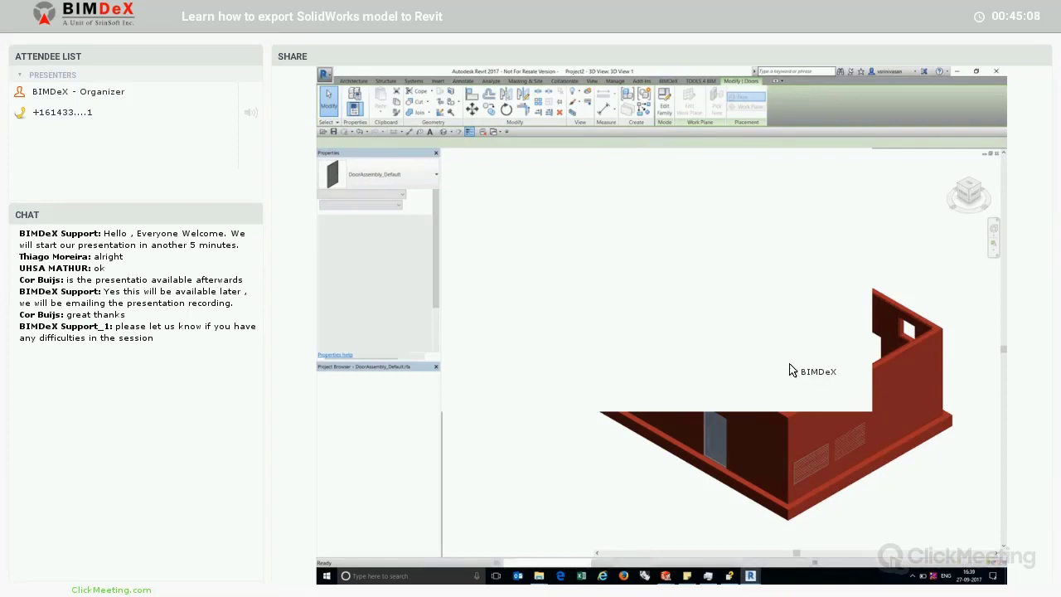
{"action": "left_click", "coordinate": [740, 334]}
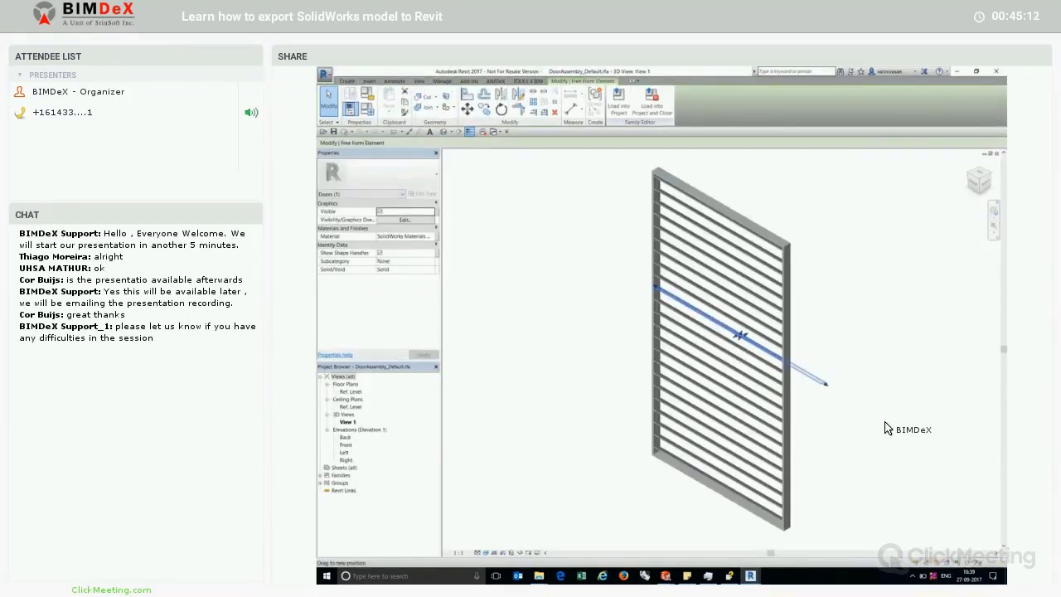
{"action": "left_click_drag", "start_coordinate": [740, 335], "coordinate": [754, 342]}
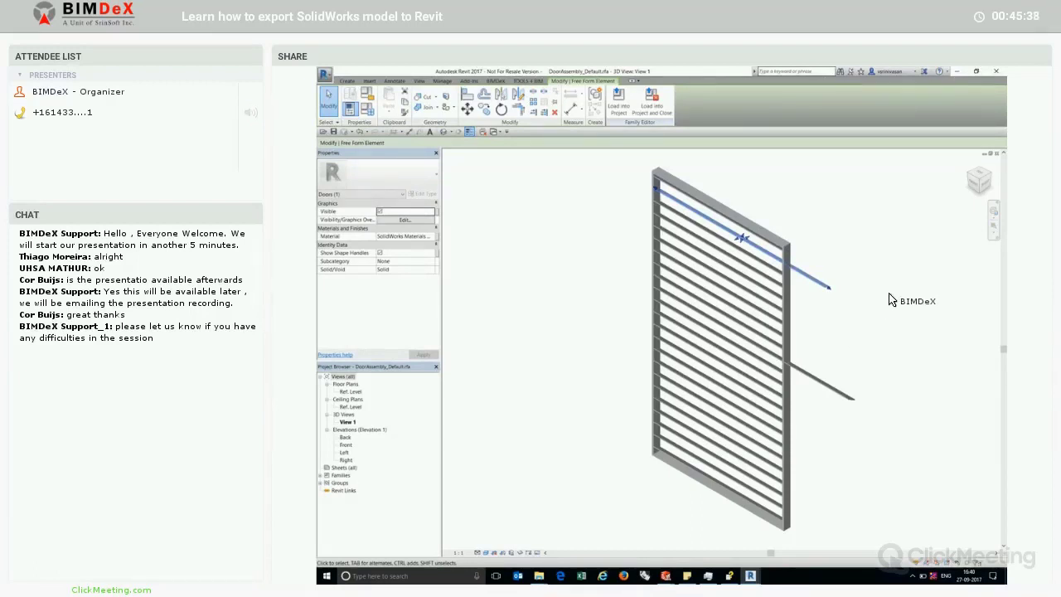
Close the DoorAssembly_Default family, discarding the slat move
{"action": "left_click", "coordinate": [995, 163]}
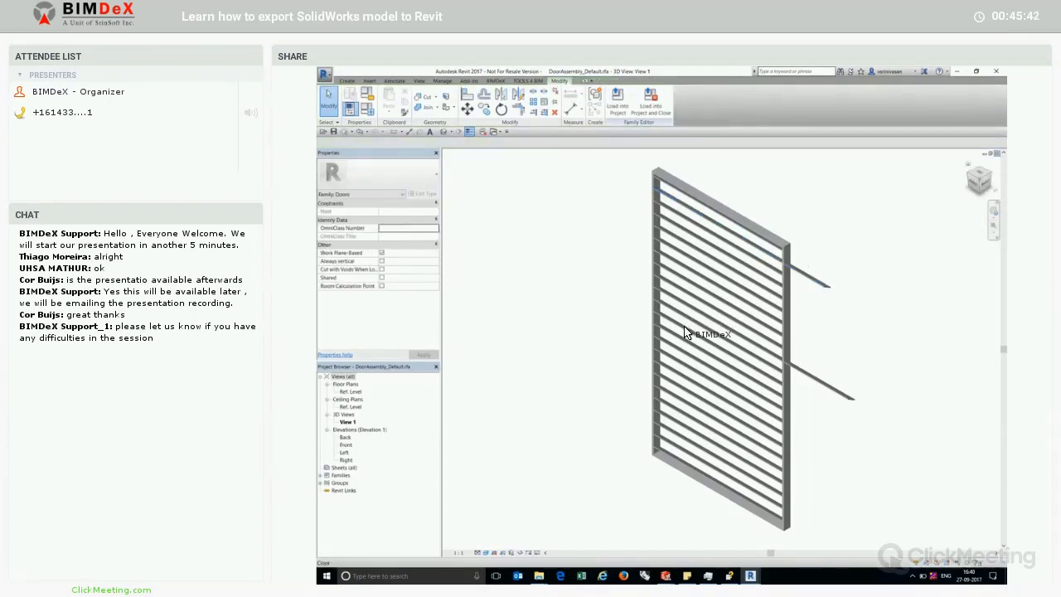
{"action": "key", "text": "ctrl+F4"}
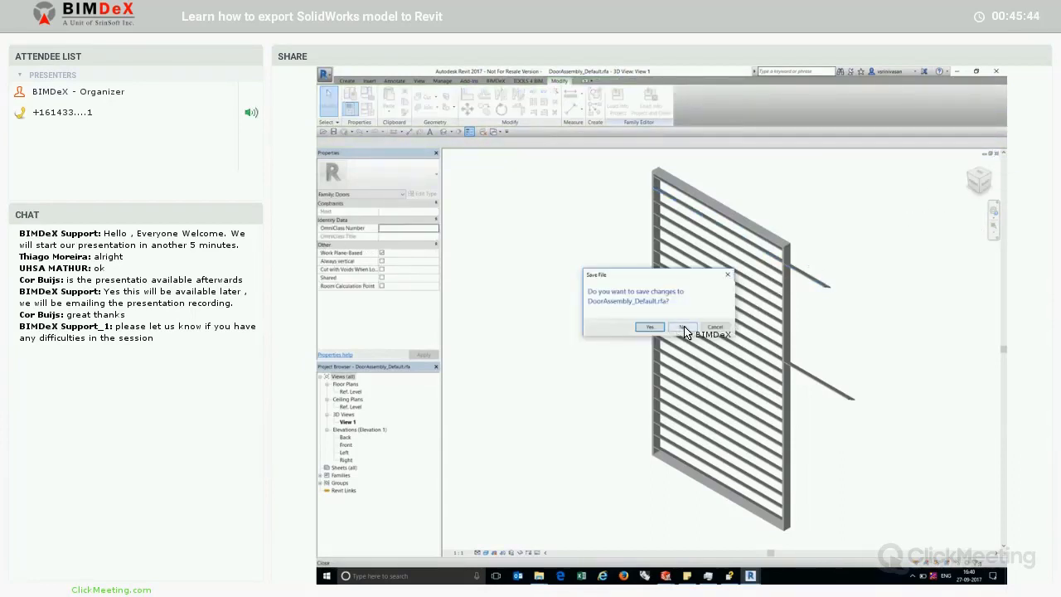
{"action": "left_click", "coordinate": [683, 329]}
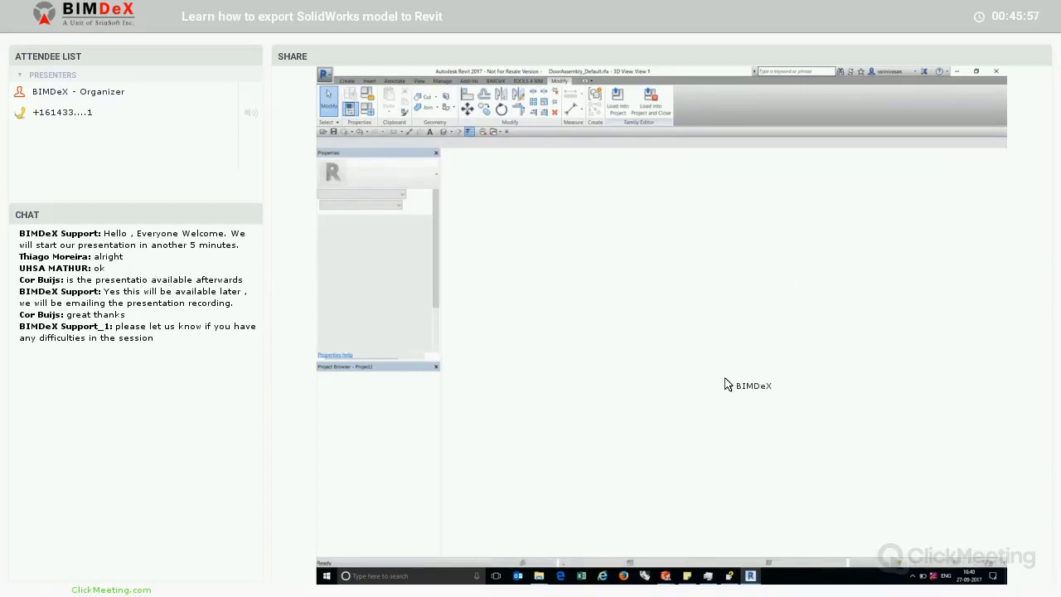
Bring the SOLIDWORKS tema SW heat exchanger assembly back on screen and select its outer shell
{"action": "left_click", "coordinate": [665, 575]}
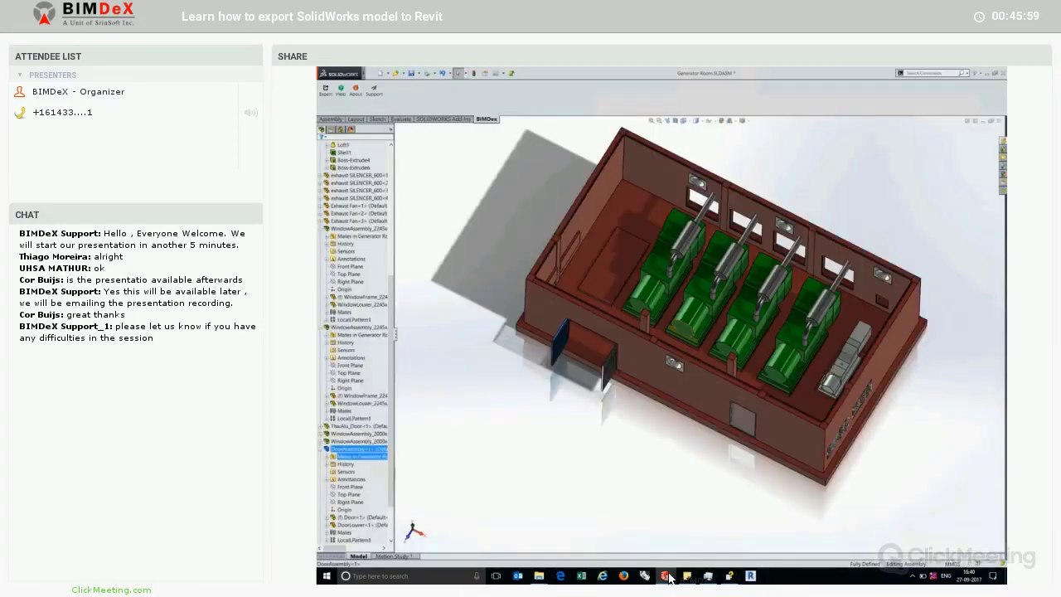
{"action": "key", "text": "alt+Tab"}
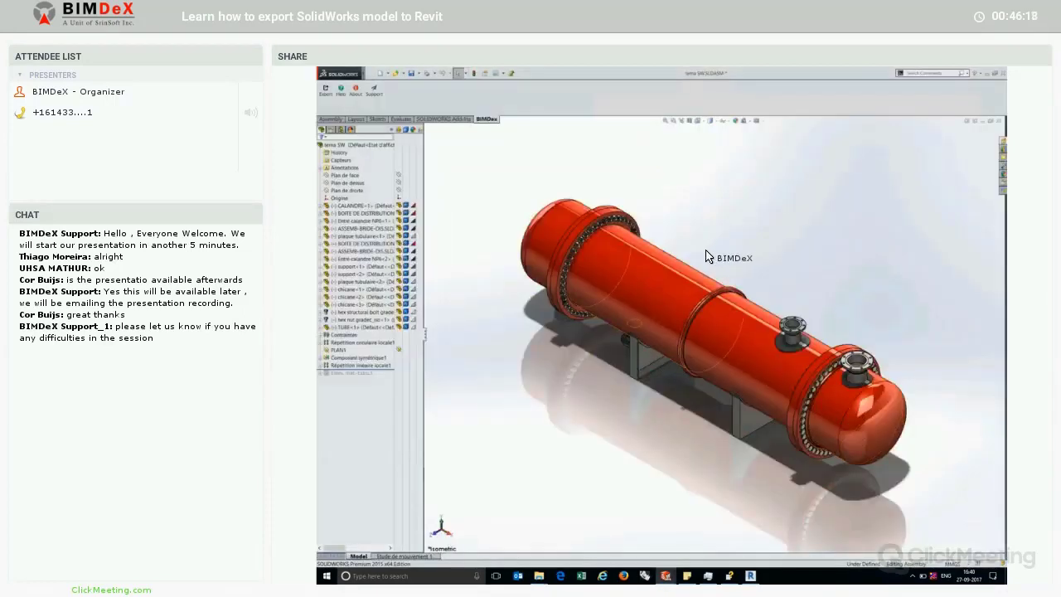
{"action": "left_click", "coordinate": [708, 254]}
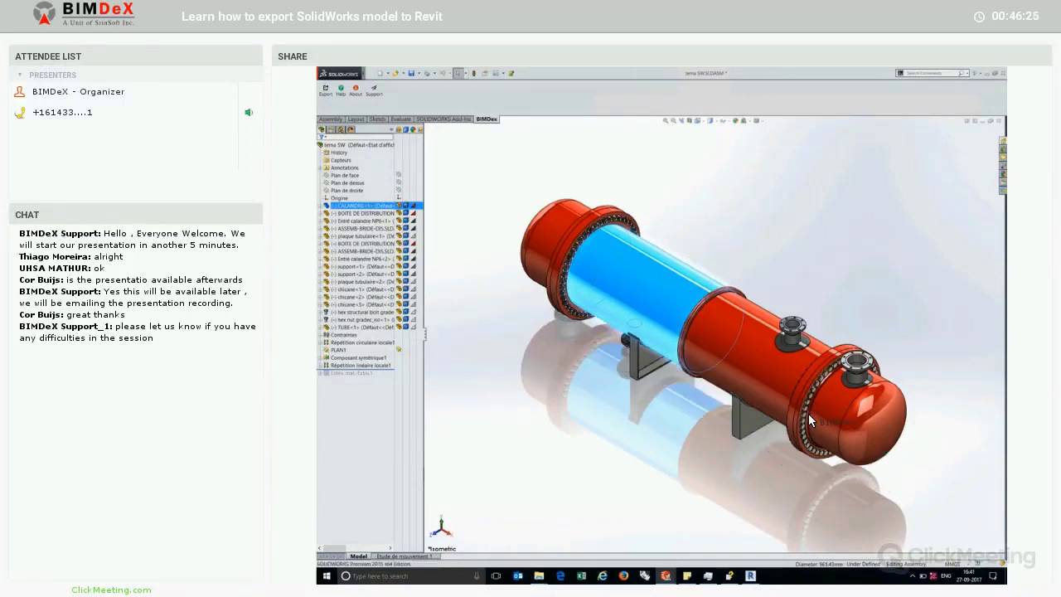
Hide the heat exchanger shell to reveal the tube bundle, then show the shell again
{"action": "key", "text": "Tab"}
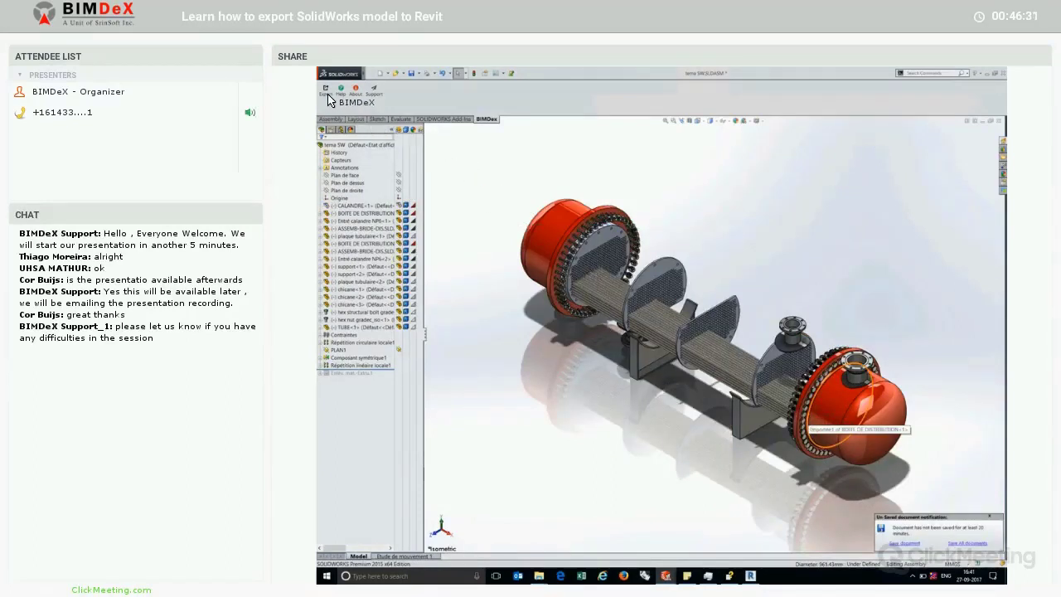
{"action": "key", "text": "shift+Tab"}
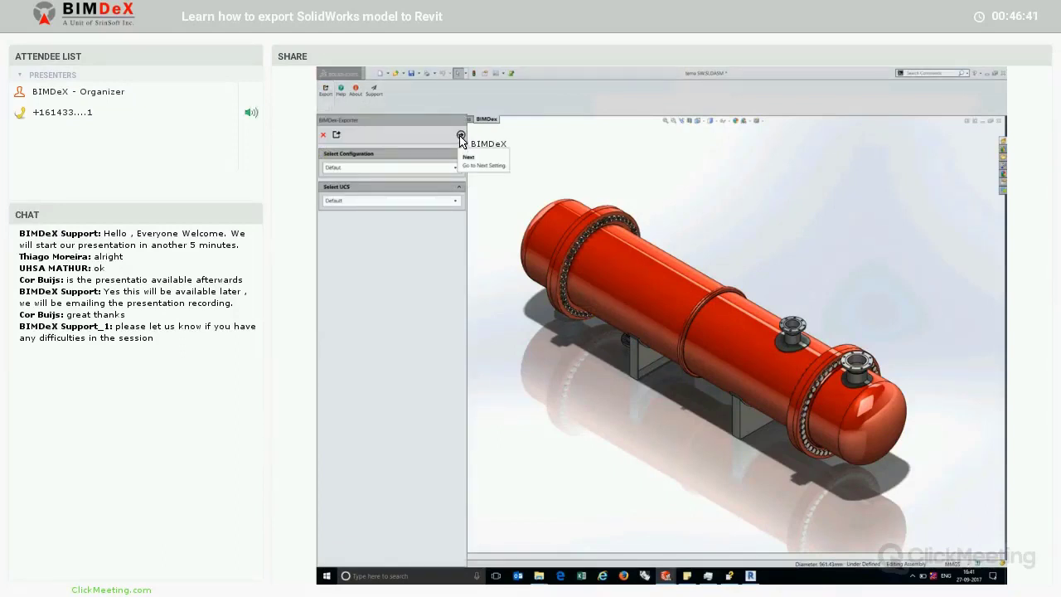
Step through BIMDeX's Remove Parts by Quantity and Include by View settings and generate the preview
{"action": "left_click", "coordinate": [461, 135]}
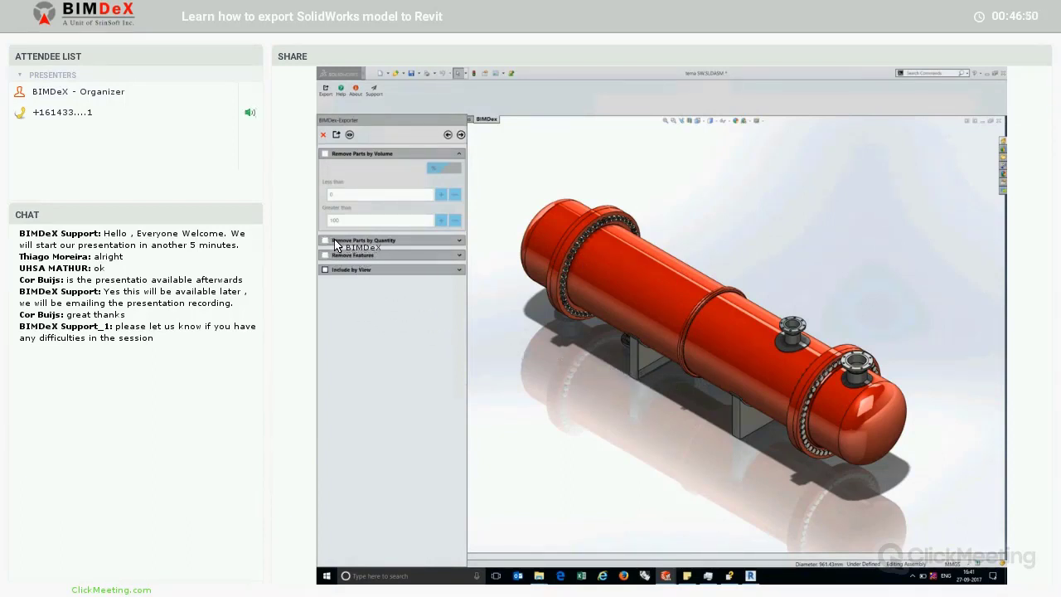
{"action": "key", "text": "shift+z"}
{"action": "key", "text": "shift+z"}
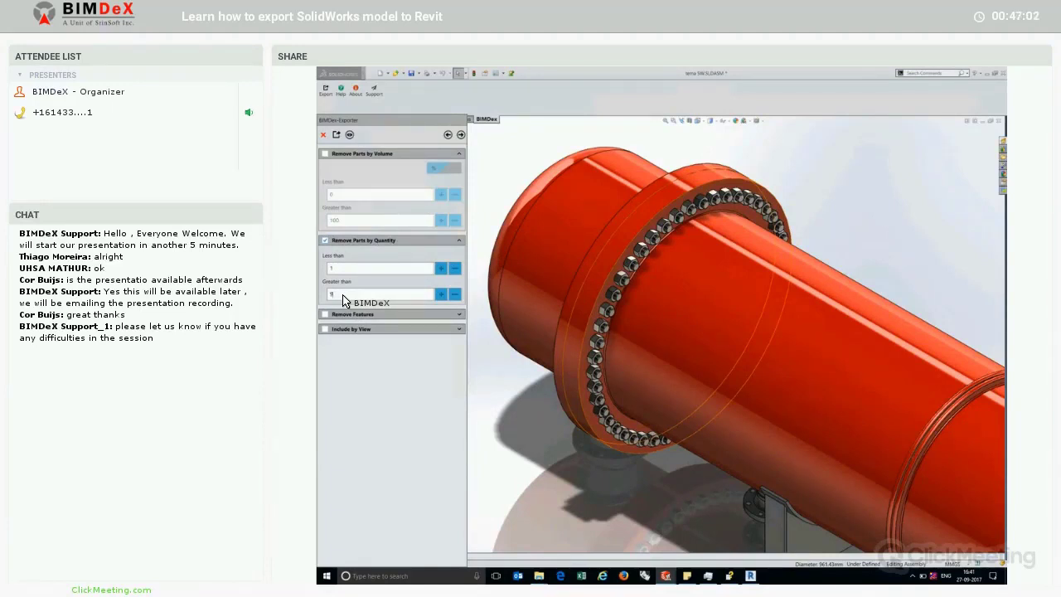
{"action": "type", "text": "9"}
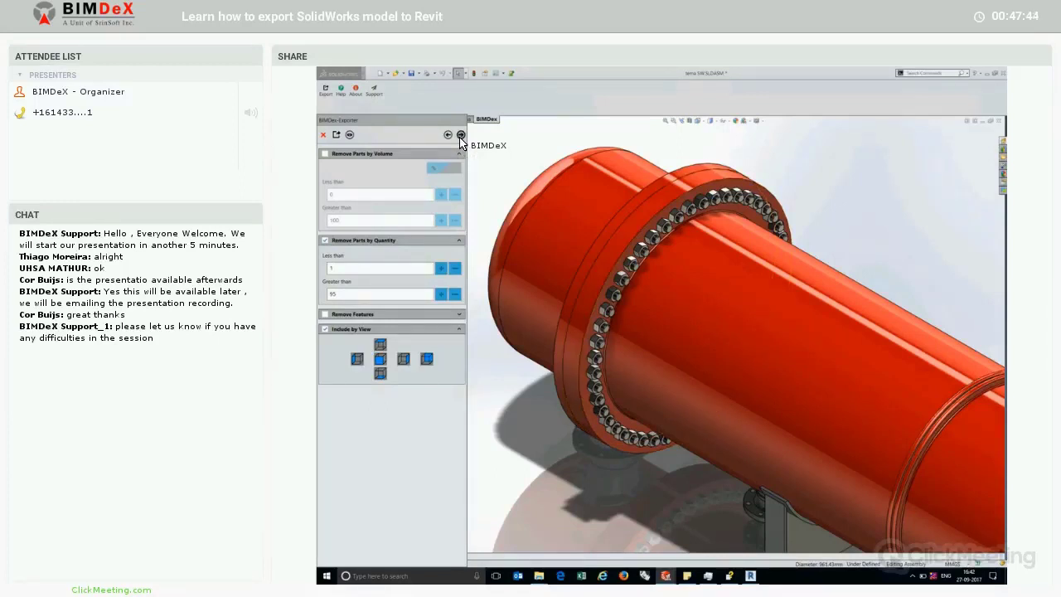
{"action": "left_click", "coordinate": [461, 136]}
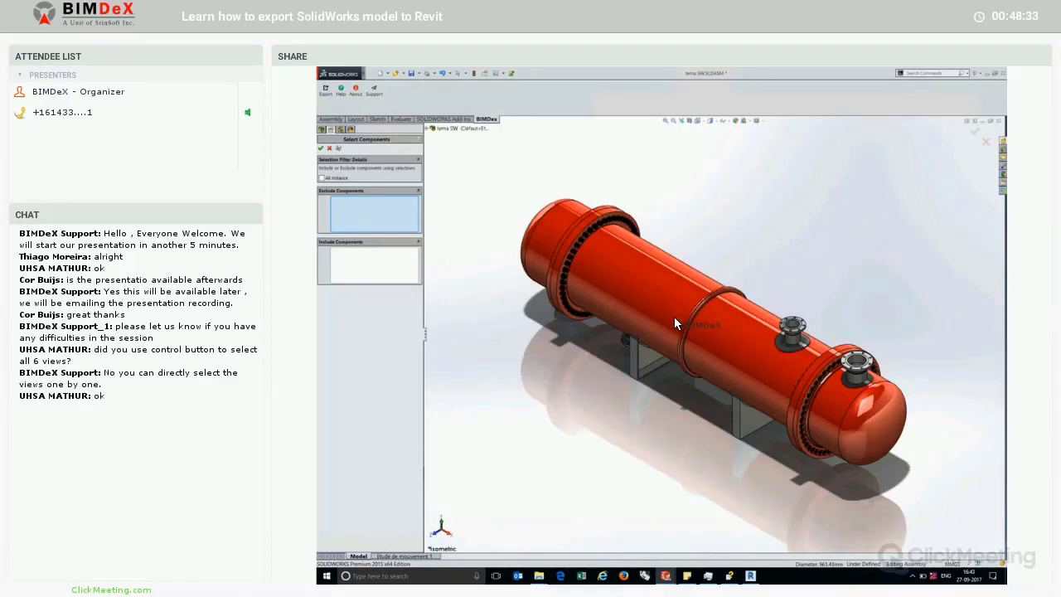
Inspect the heat exchanger preview in Select Components and accept the empty exclude/include lists
{"action": "scroll", "coordinate": [675, 320], "scroll_direction": "down", "scroll_amount": 2}
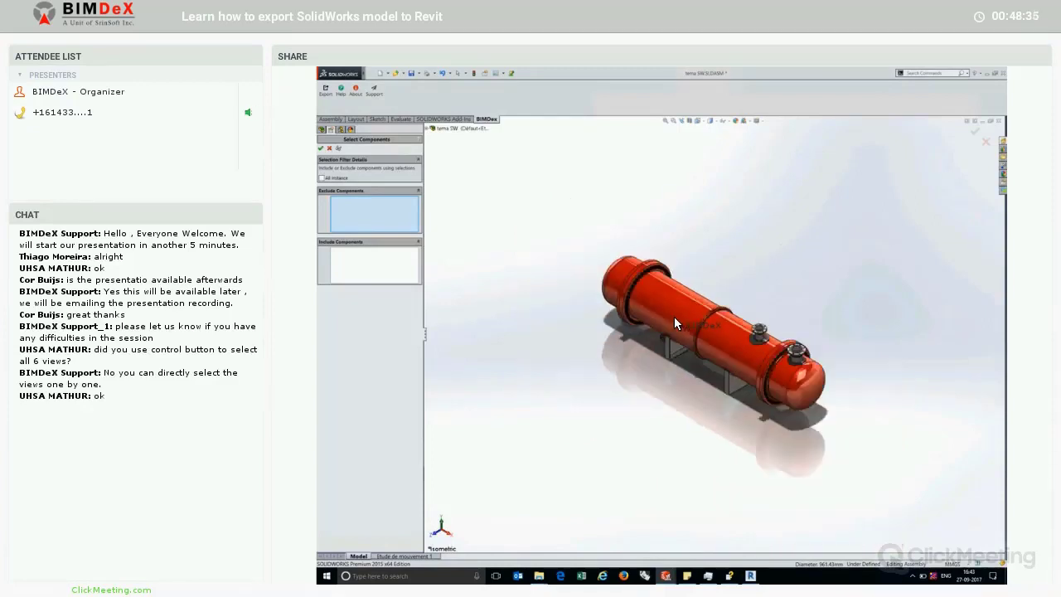
{"action": "scroll", "coordinate": [675, 320], "scroll_direction": "up", "scroll_amount": 8}
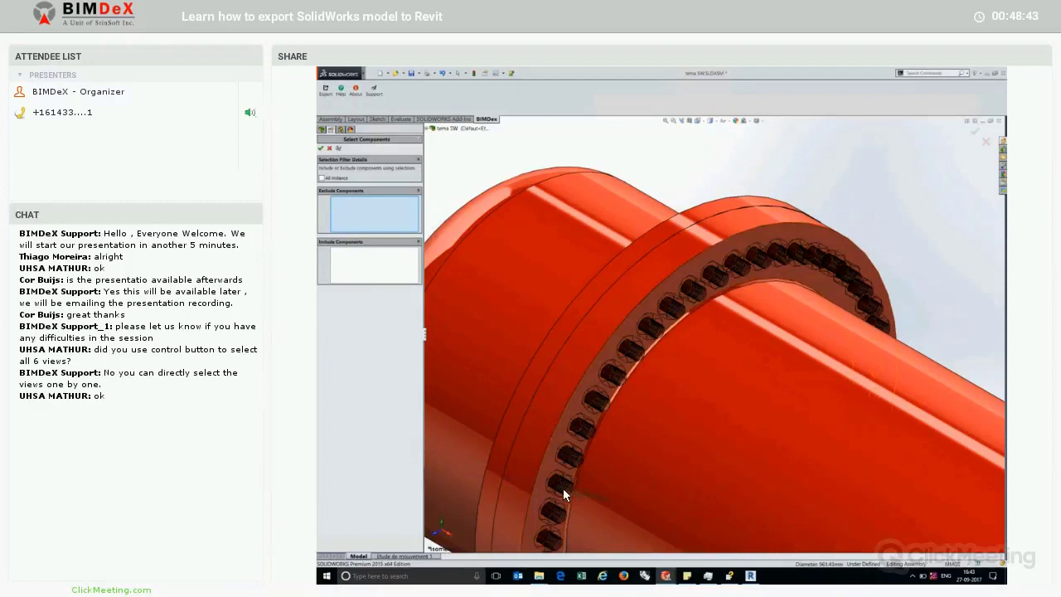
{"action": "key", "text": "Return"}
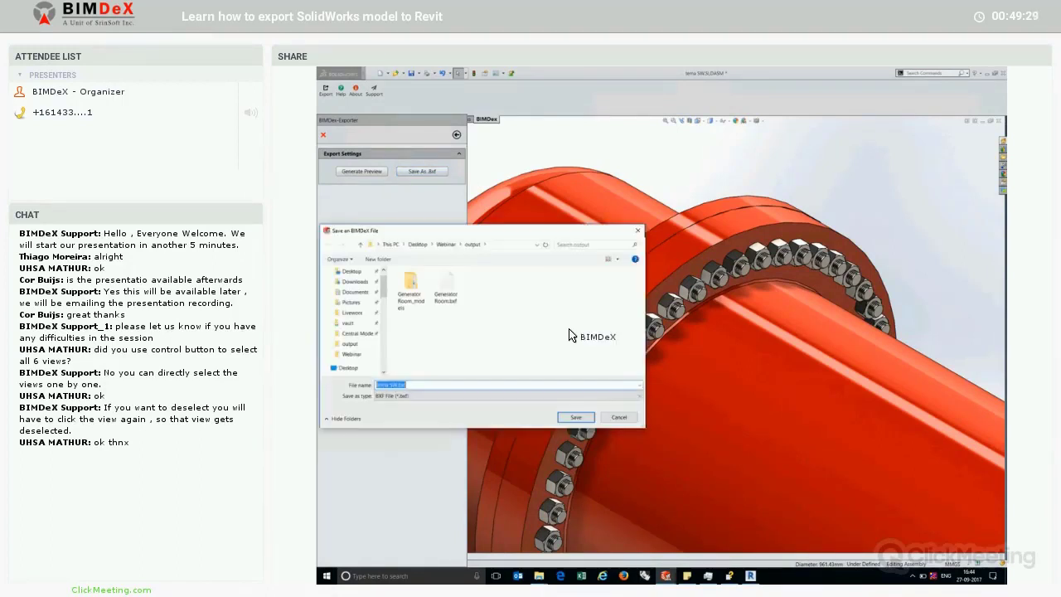
Save the export as tema SW.bxf in Desktop > Webinar > output, then switch to Revit
{"action": "key", "text": "Return"}
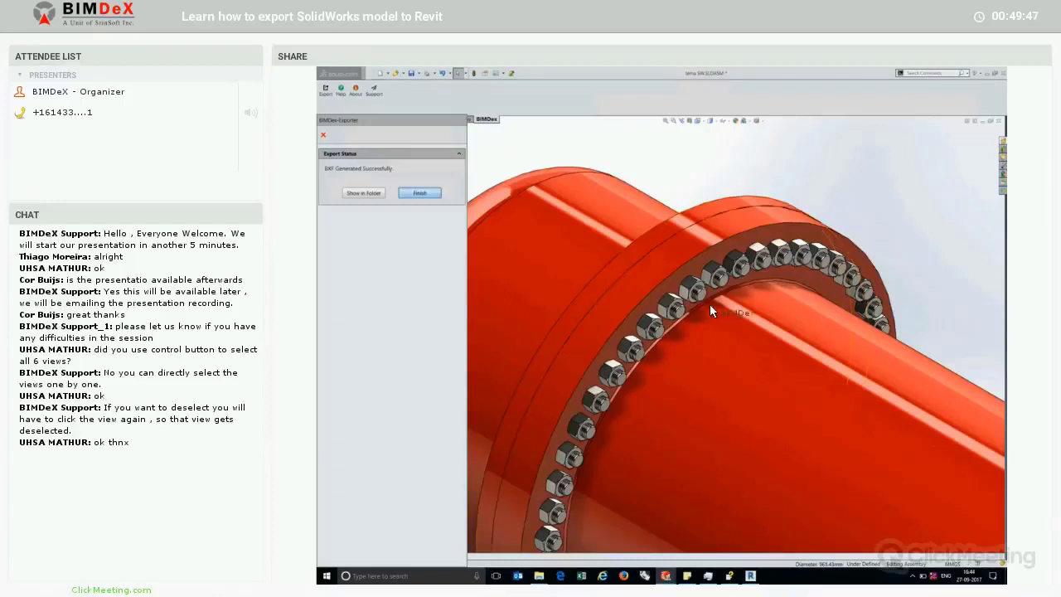
{"action": "key", "text": "alt+Tab"}
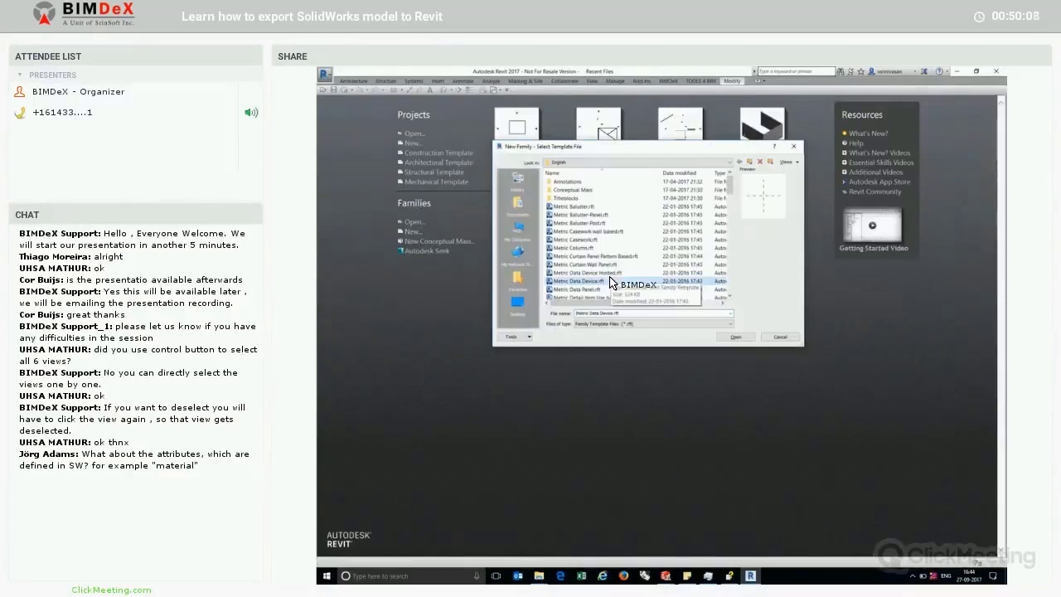
Create a new family from the Metric Mechanical Equipment.rft template
{"action": "scroll", "coordinate": [610, 283], "scroll_direction": "down", "scroll_amount": 6}
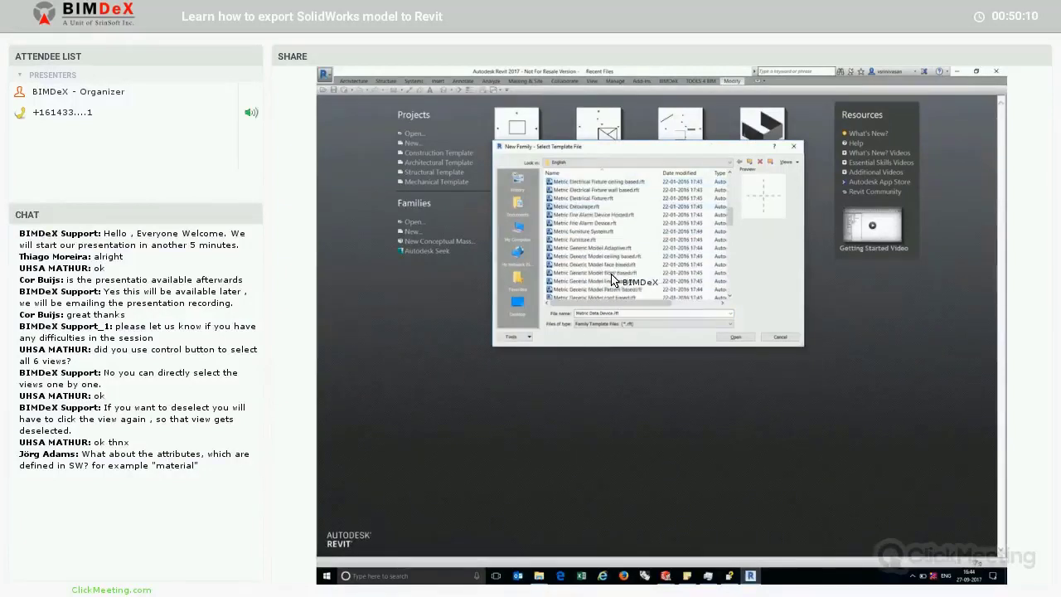
{"action": "scroll", "coordinate": [613, 280], "scroll_direction": "down", "scroll_amount": 5}
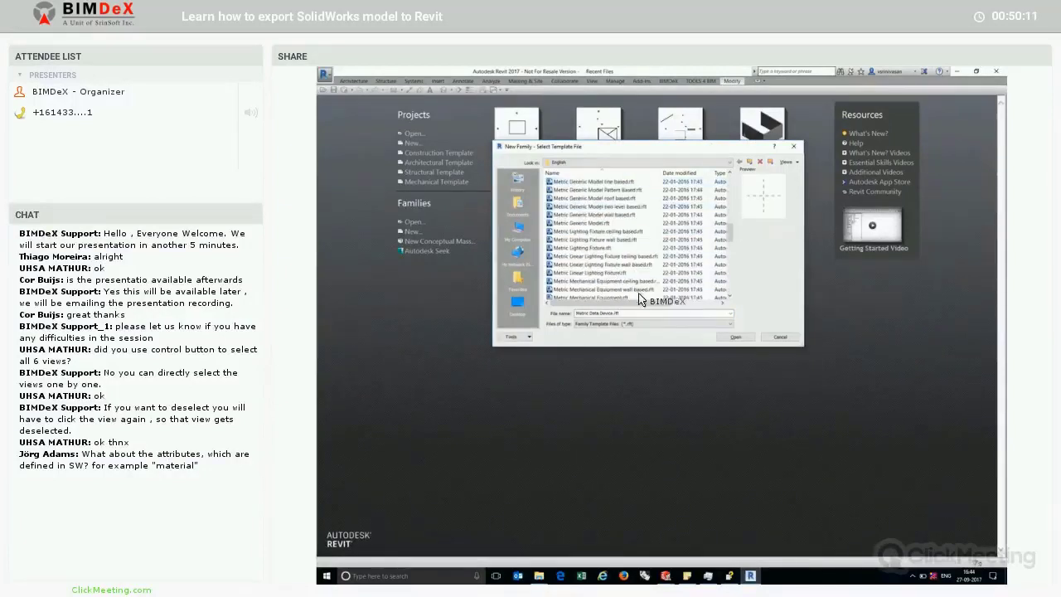
{"action": "left_click", "coordinate": [733, 339]}
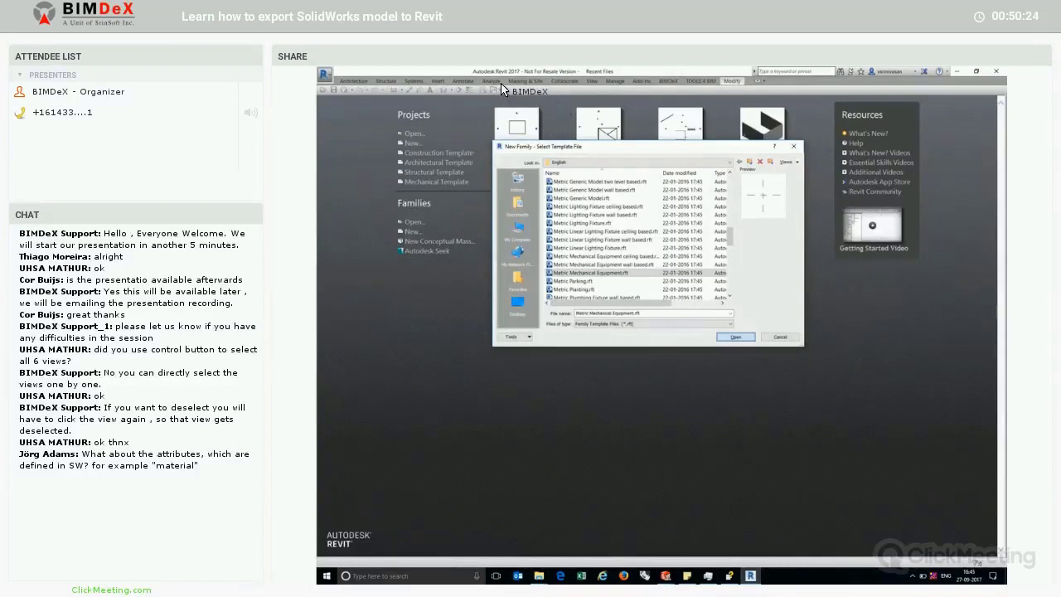
{"action": "key", "text": "Return"}
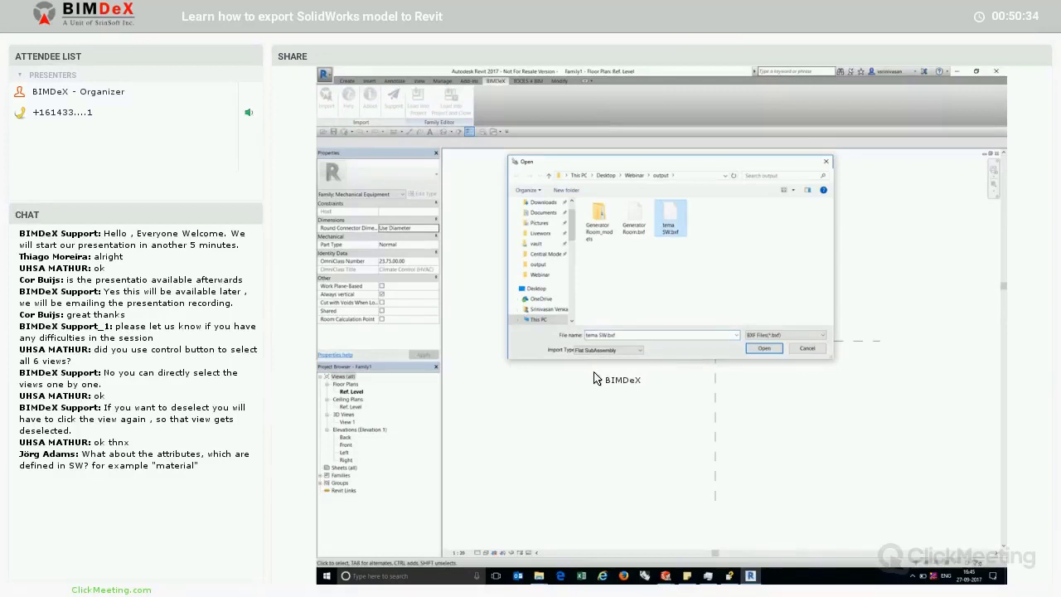
Review the Import Type options for tema SW.bxf, keeping Flat SubAssembly, and glance at the SOLIDWORKS assembly
{"action": "left_click", "coordinate": [613, 350]}
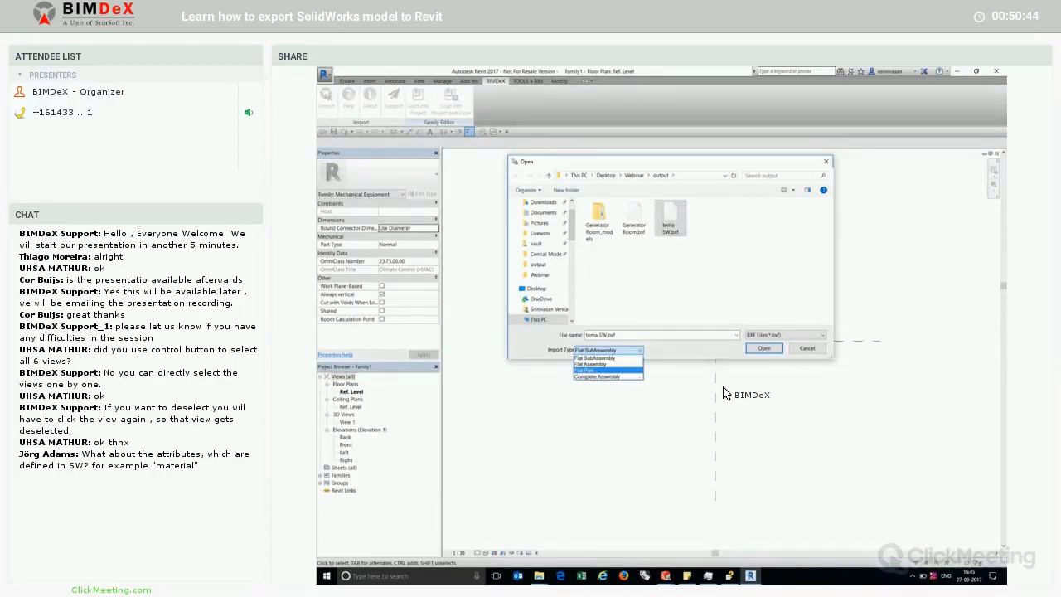
{"action": "key", "text": "Down"}
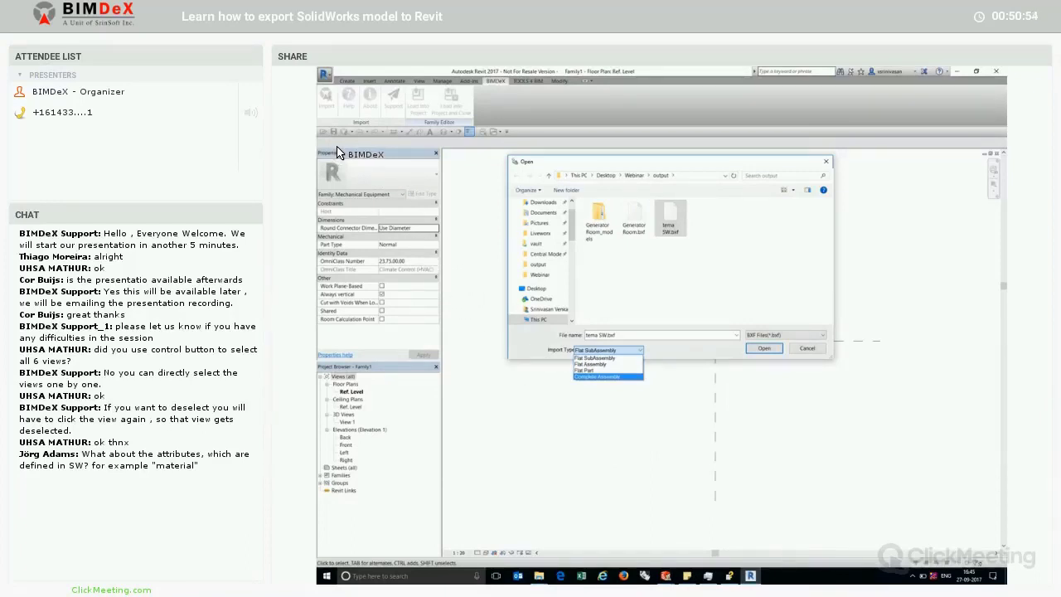
{"action": "left_click", "coordinate": [665, 575]}
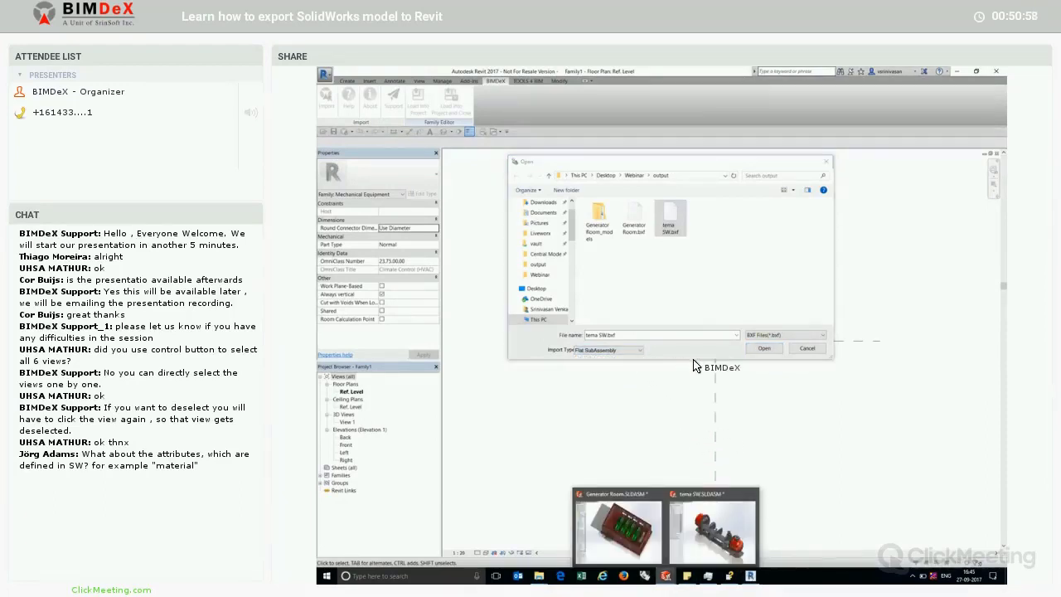
{"action": "left_click", "coordinate": [713, 526]}
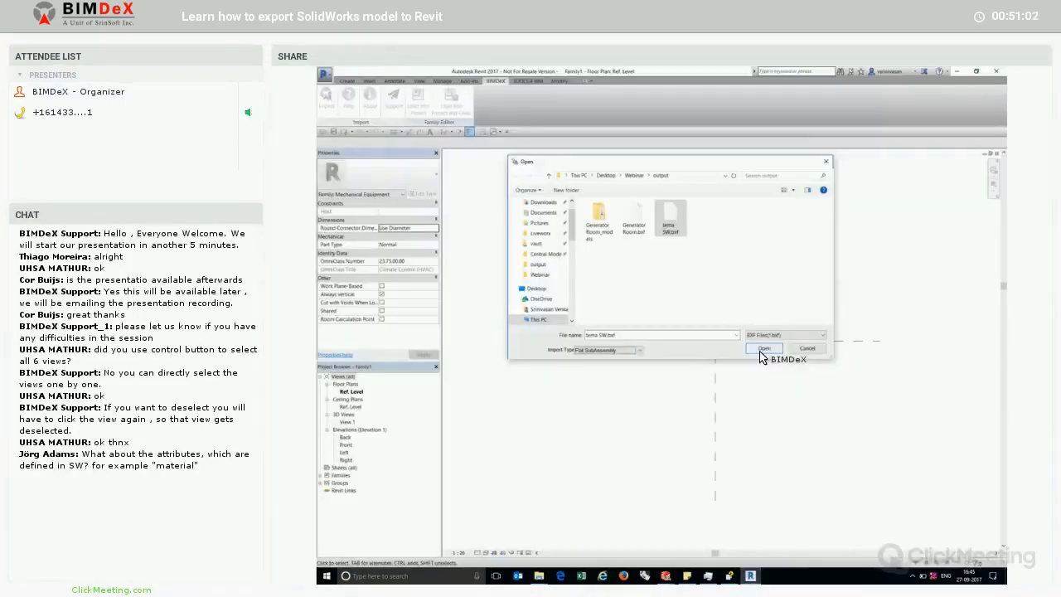
Import tema SW.bxf into the family and wait for BIMDeX to finish
{"action": "left_click", "coordinate": [761, 352]}
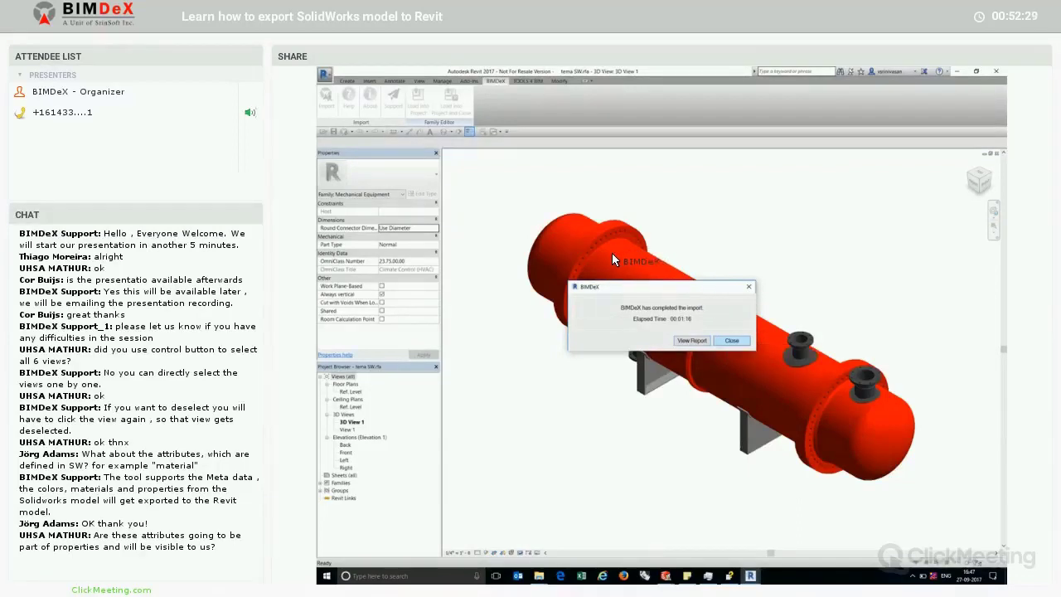
Dismiss the import-complete message and delete the heat exchanger's central vessel shell
{"action": "key", "text": "Return"}
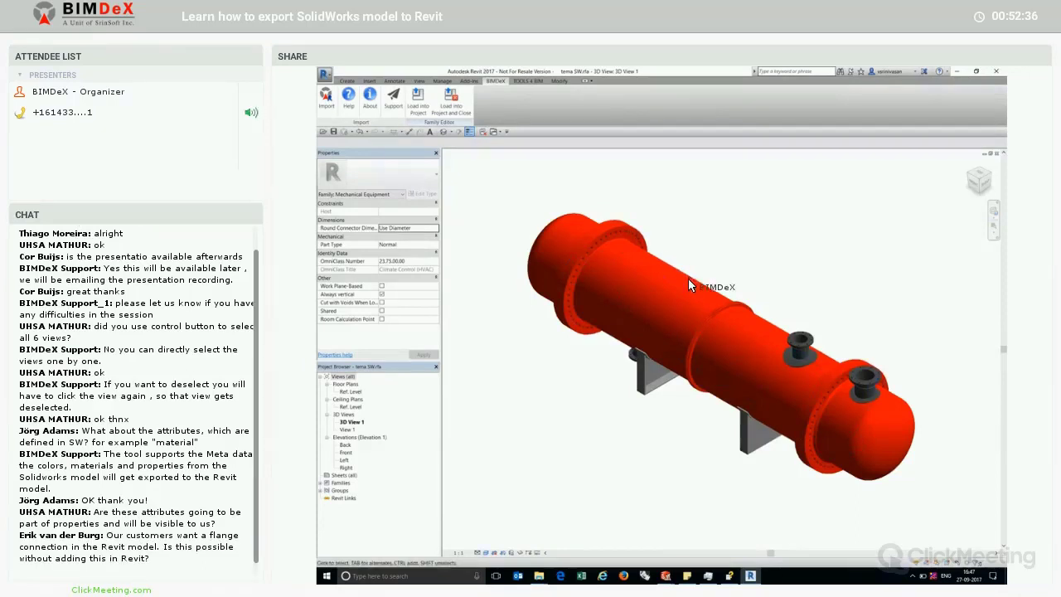
{"action": "right_click", "coordinate": [777, 267]}
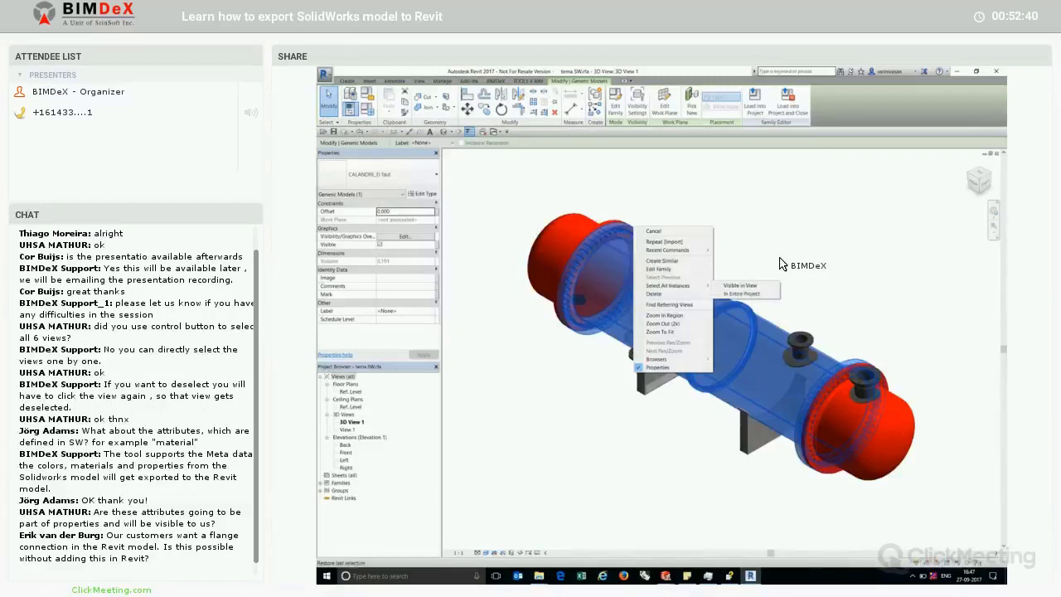
{"action": "key", "text": "Escape"}
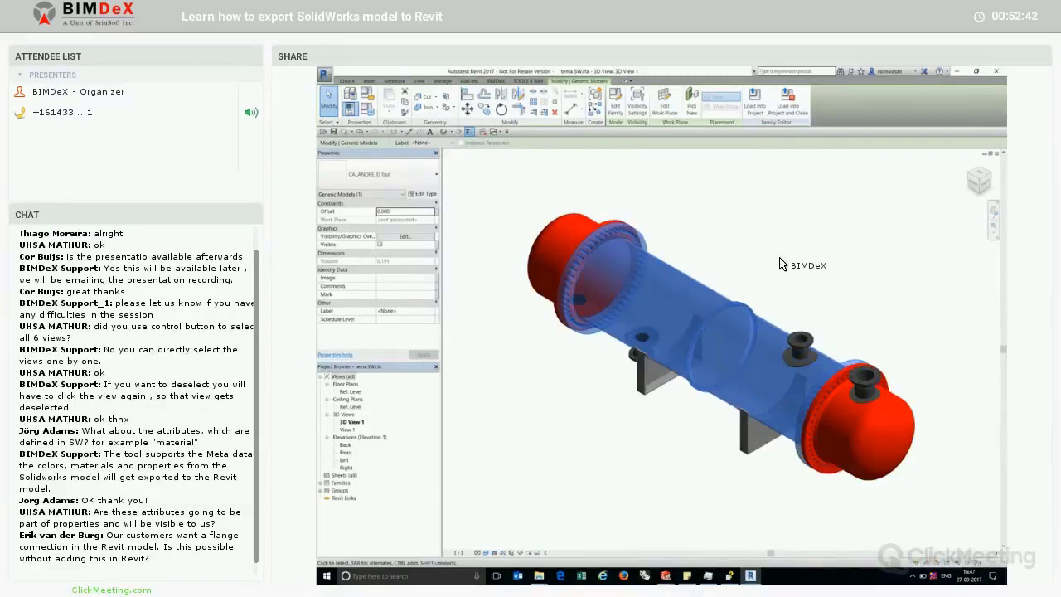
{"action": "key", "text": "Delete"}
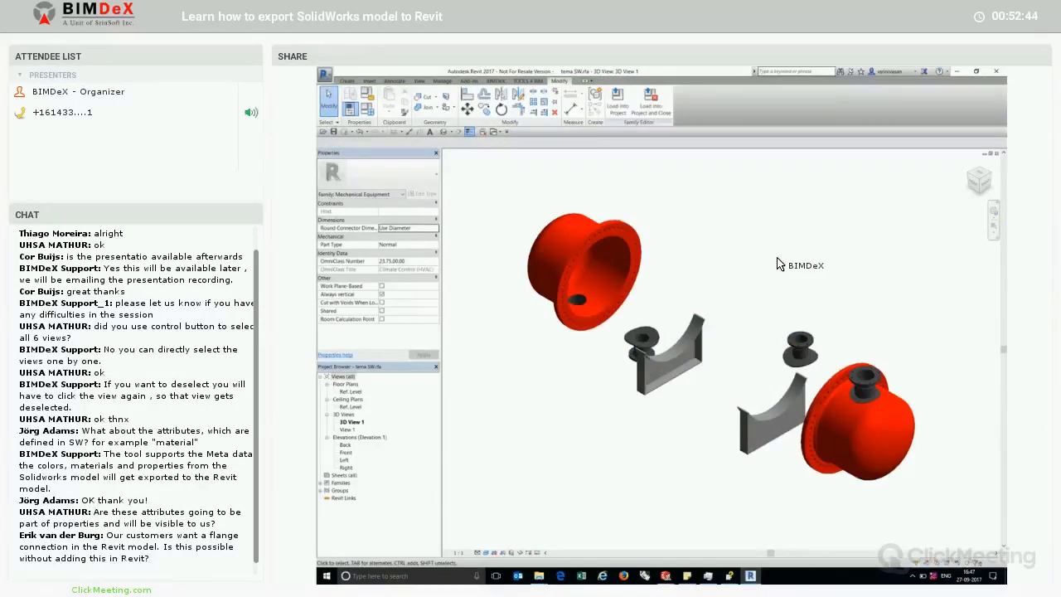